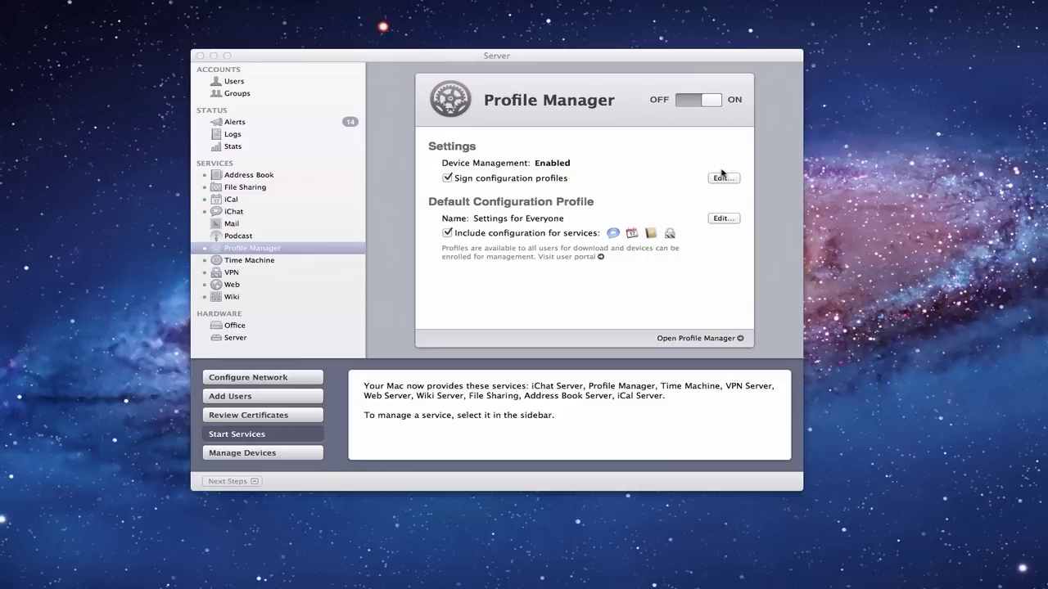
Step: Bring the Server window with the Profile Manager service to the front
click(595, 59)
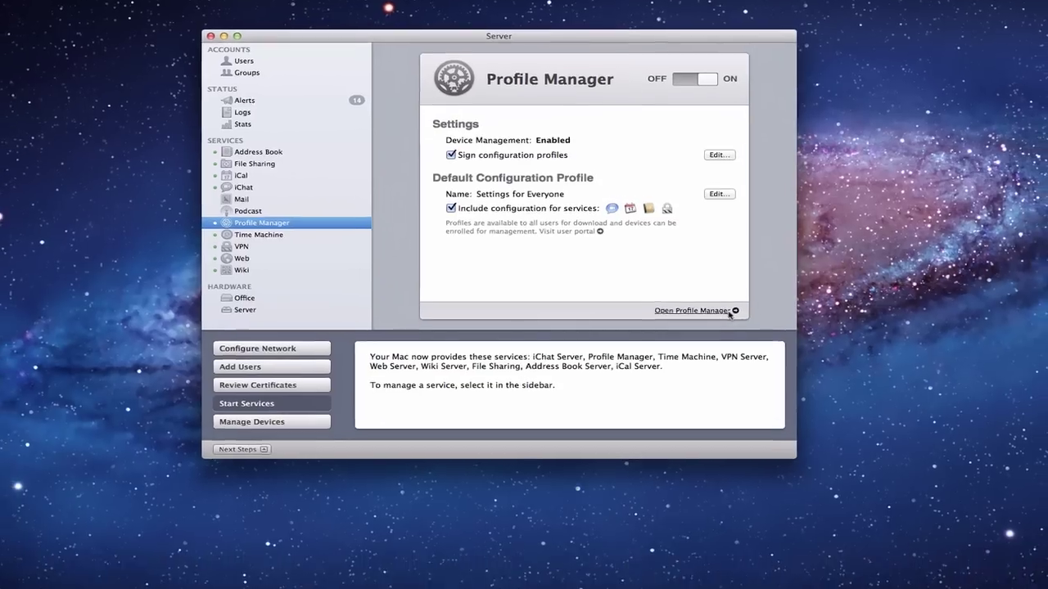
Step: Open the Profile Manager web interface and show its Users library
click(728, 311)
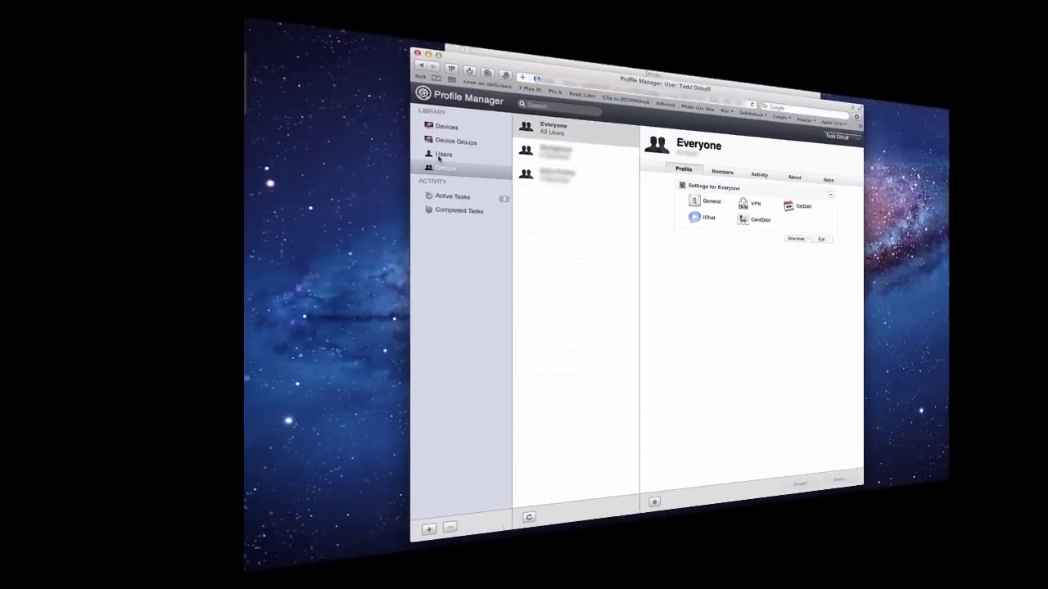
click(568, 167)
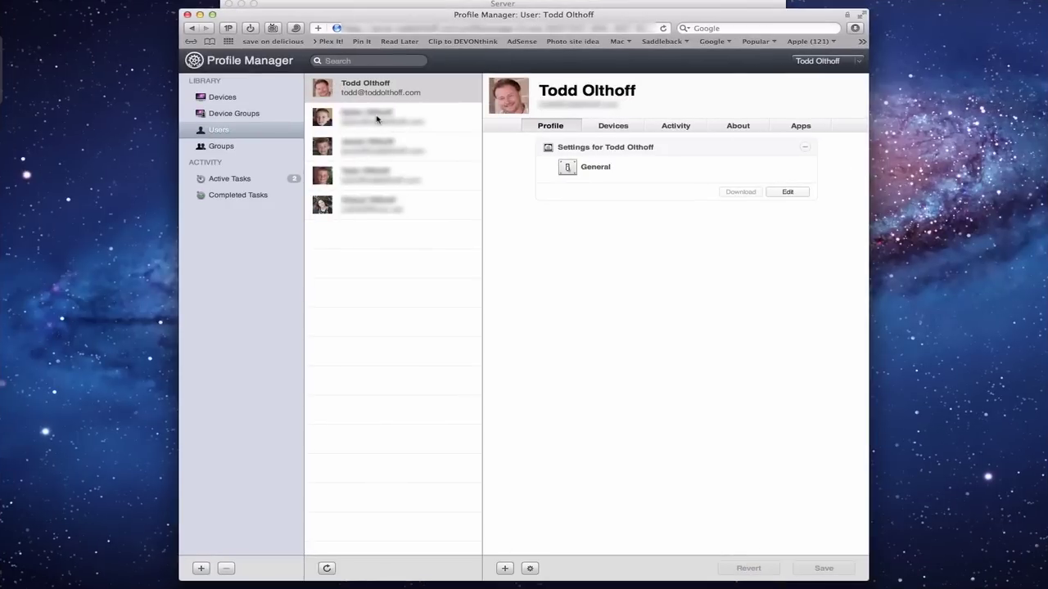
click(377, 119)
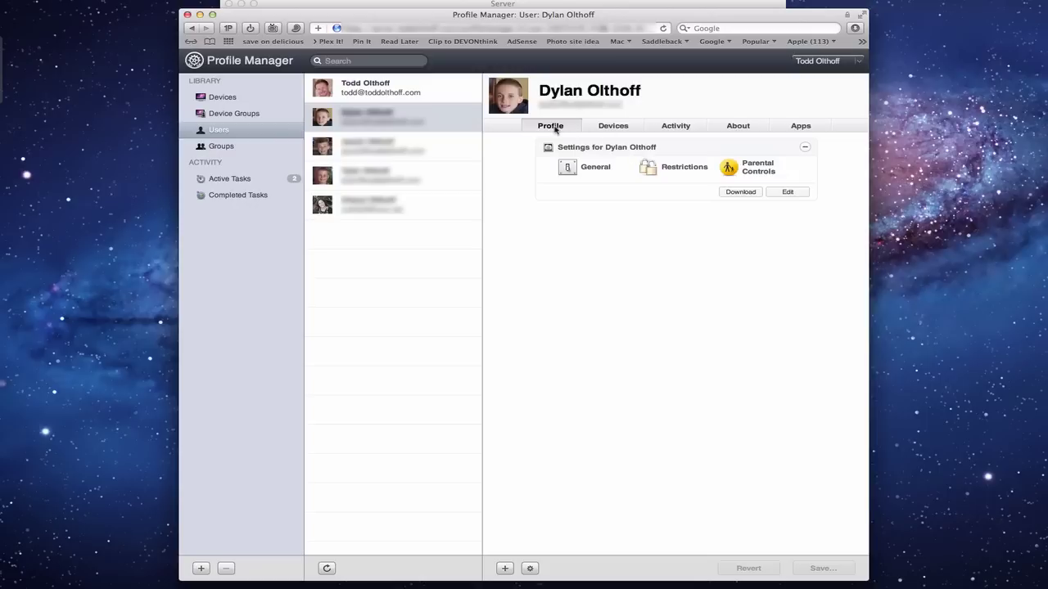
Step: Review the child's Devices, Activity and About details, then bring the Server window forward
click(618, 128)
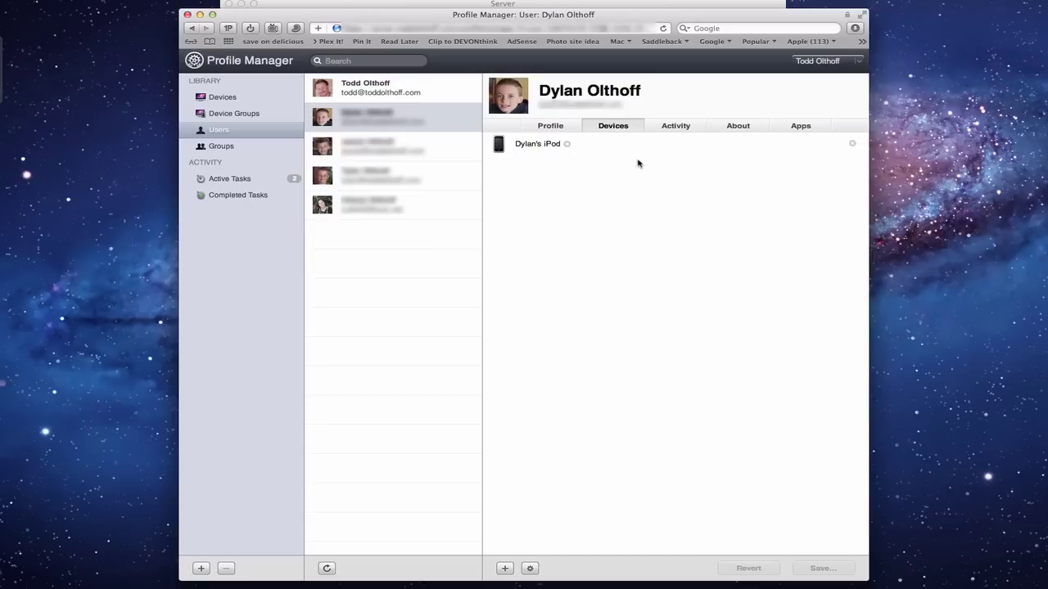
click(675, 127)
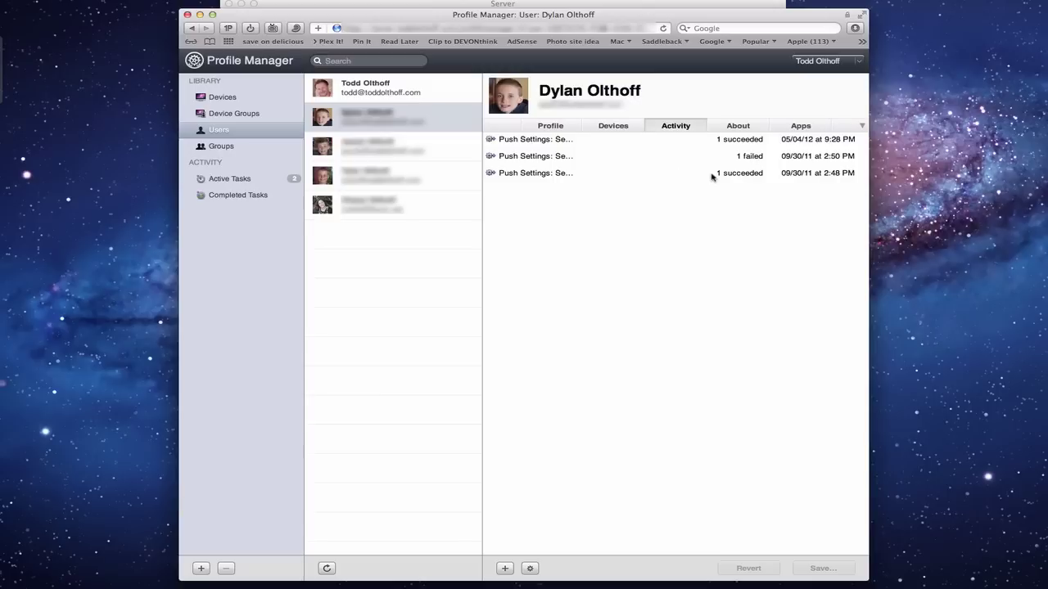
click(738, 126)
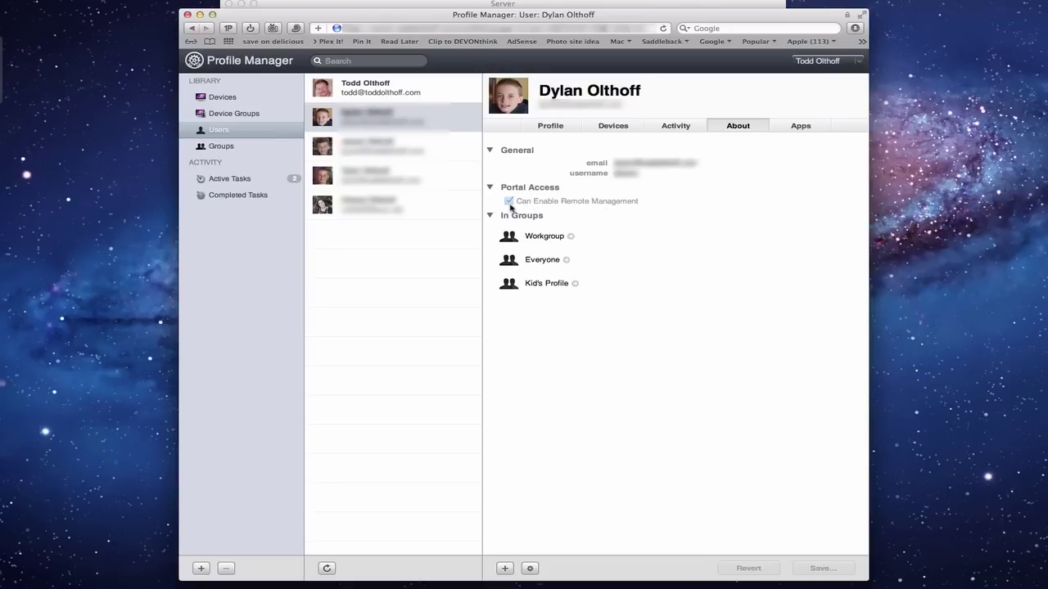
click(447, 6)
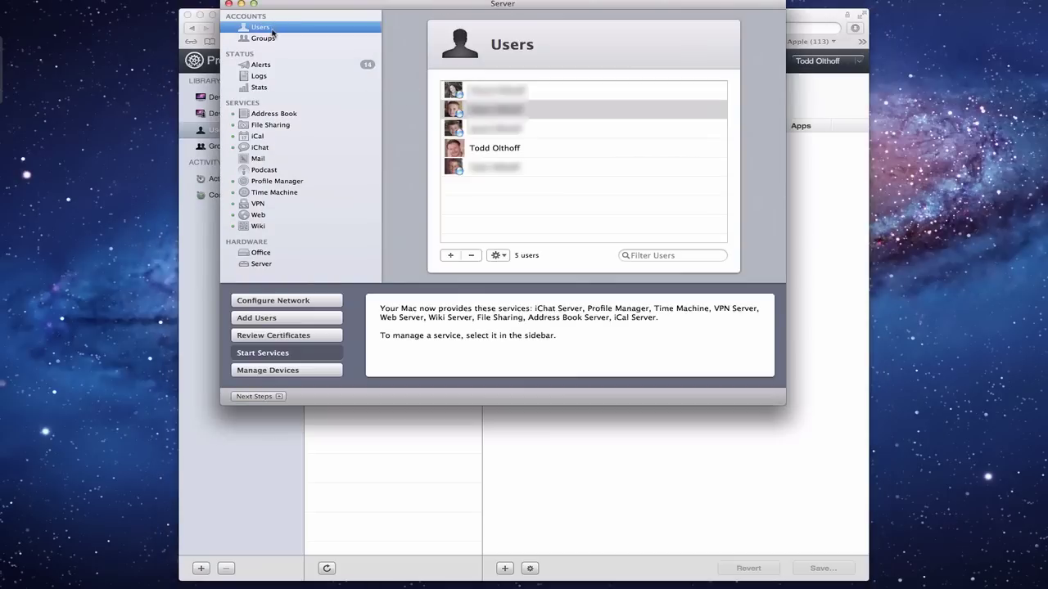
Step: Review the user's service access in Server without changes, then return to Profile Manager
click(499, 255)
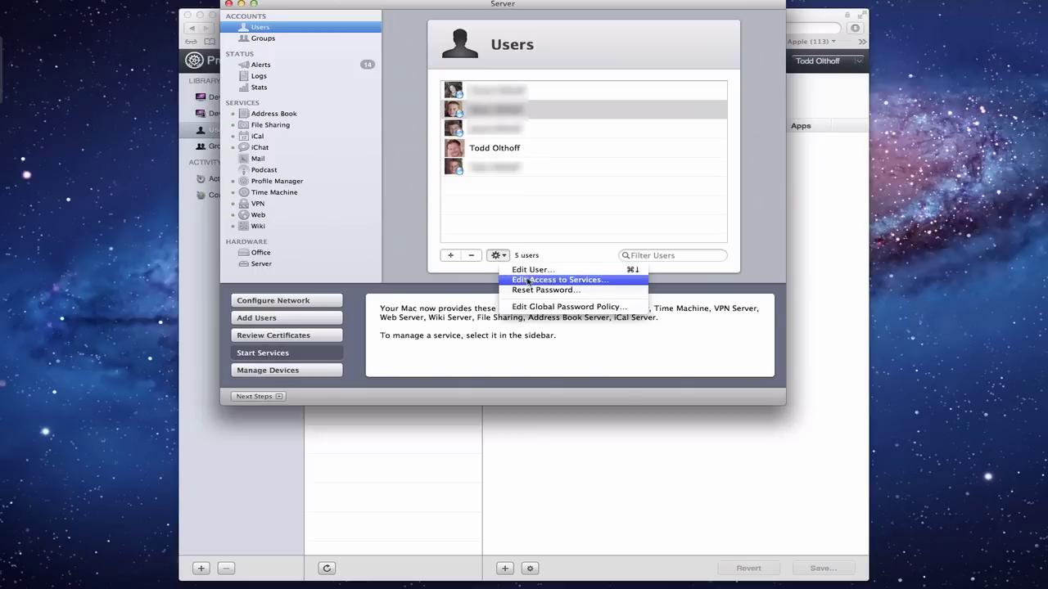
click(527, 280)
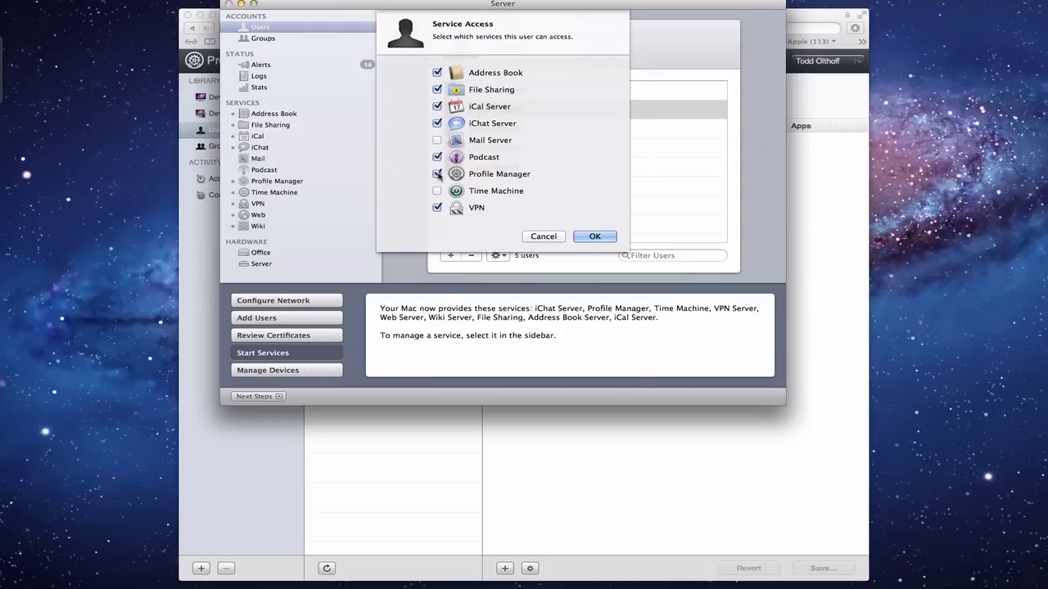
click(555, 239)
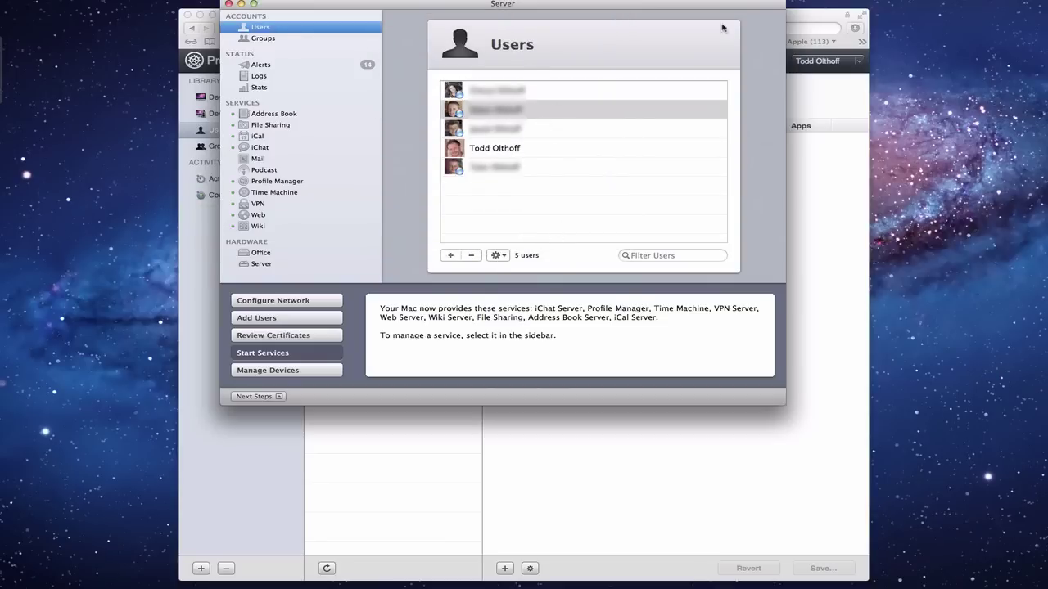
click(793, 18)
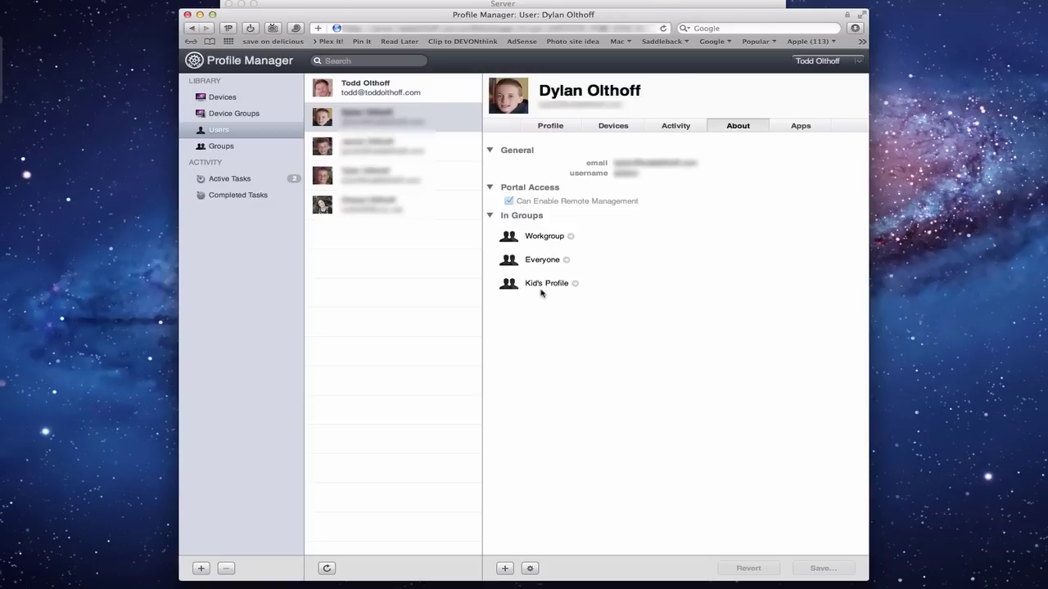
Step: Check the user's Apps and About details, then list the Groups library
click(803, 126)
click(749, 128)
click(225, 149)
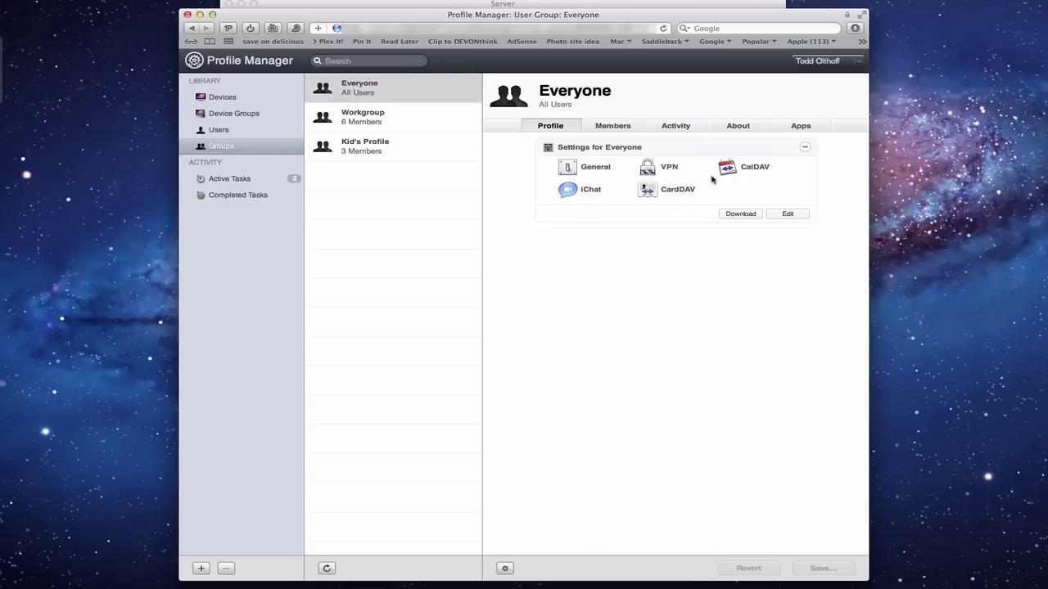
Step: Check the Profile Manager service settings in Server, then return to the browser
click(539, 6)
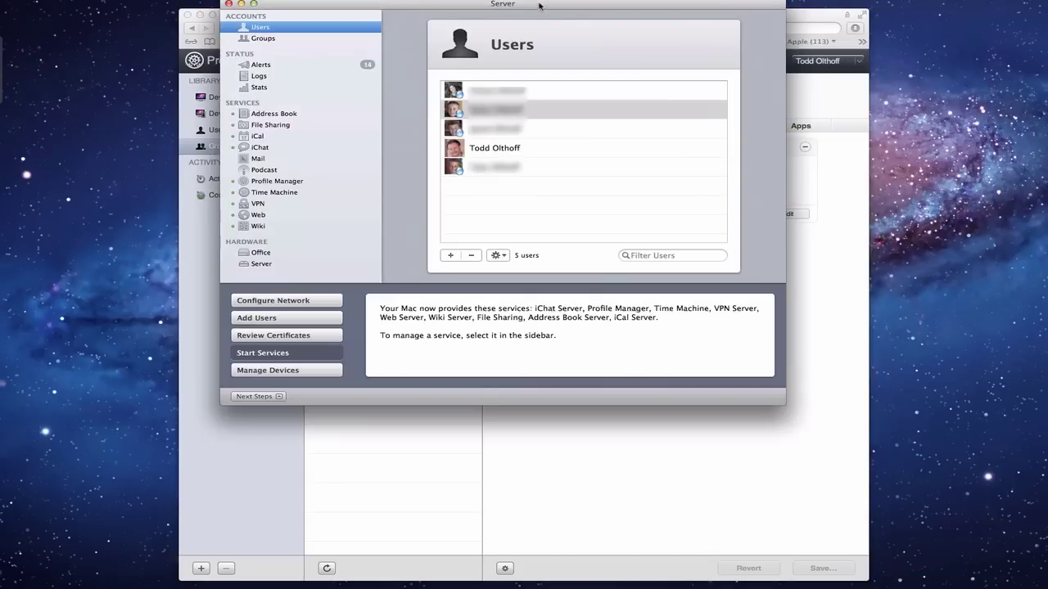
click(278, 181)
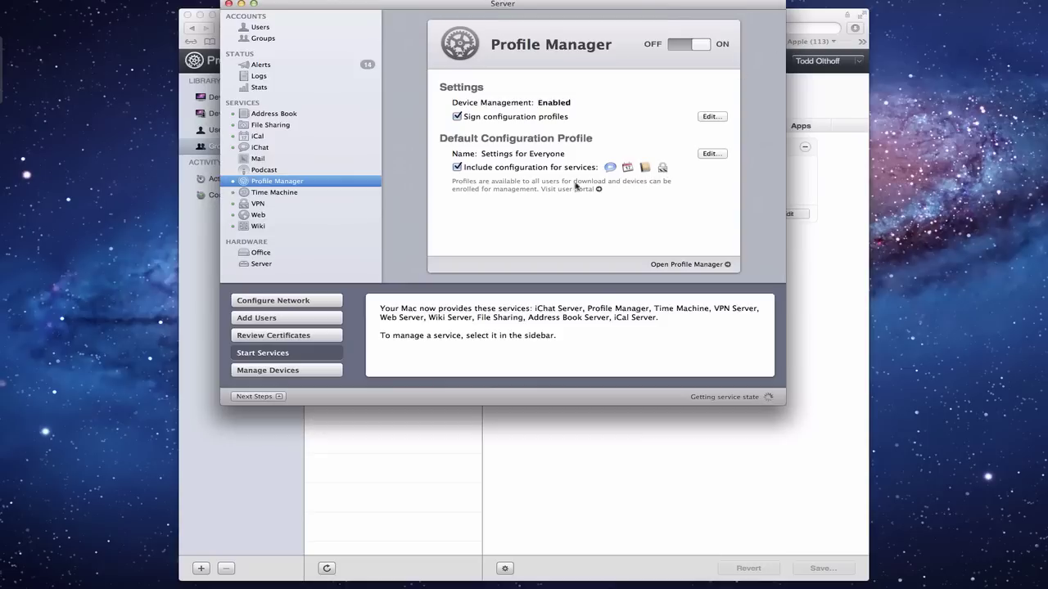
click(800, 18)
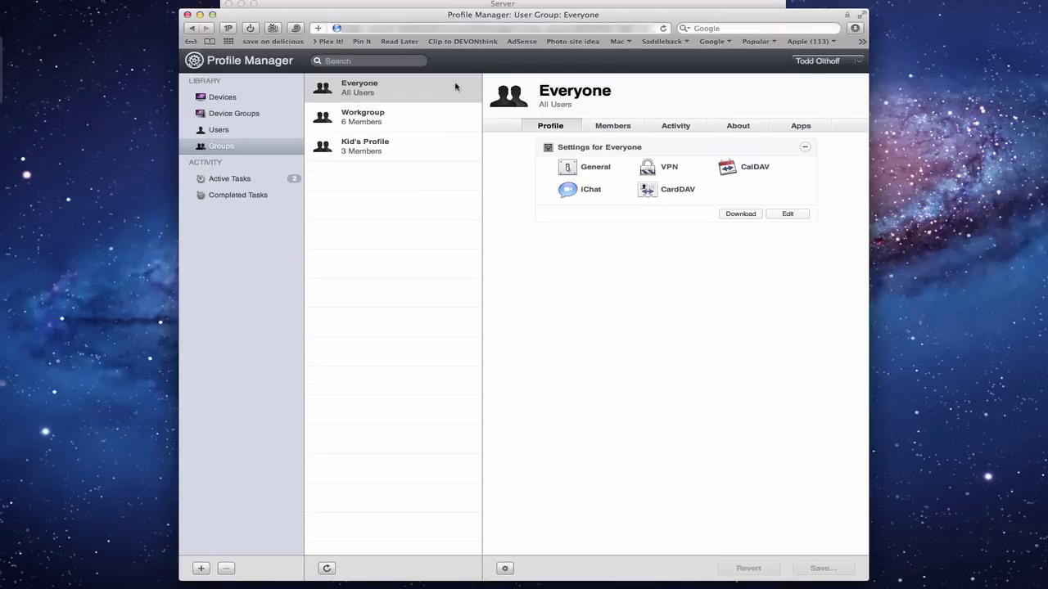
click(784, 215)
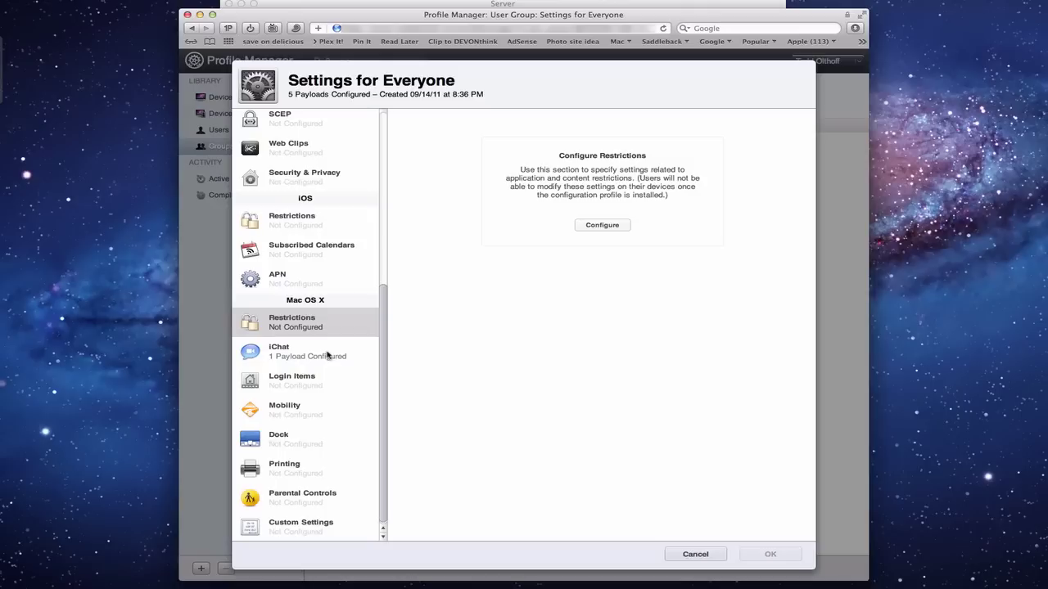
scroll(327, 352, up, 10)
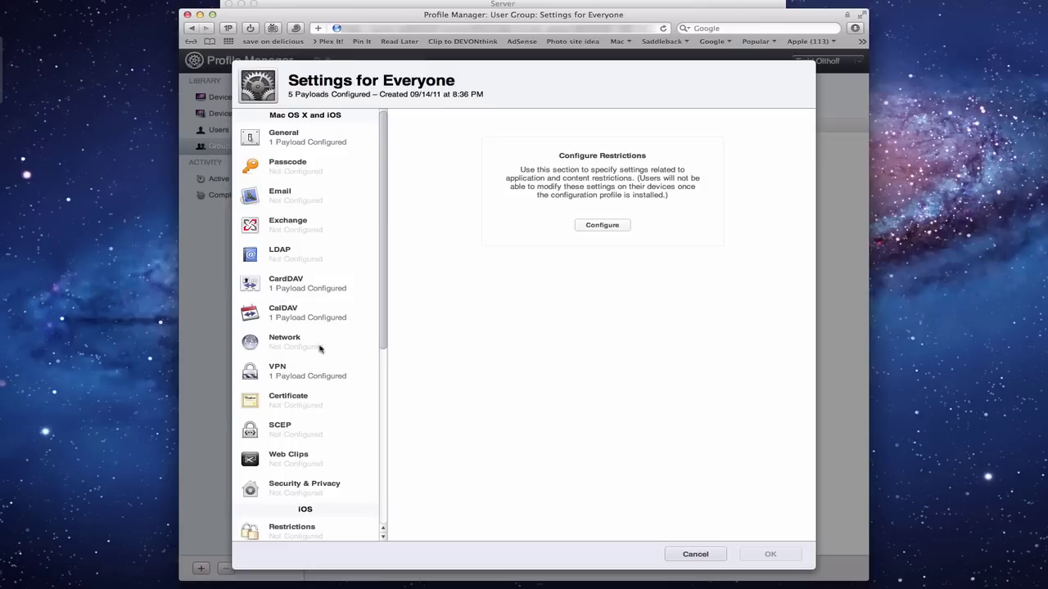
scroll(323, 386, down, 8)
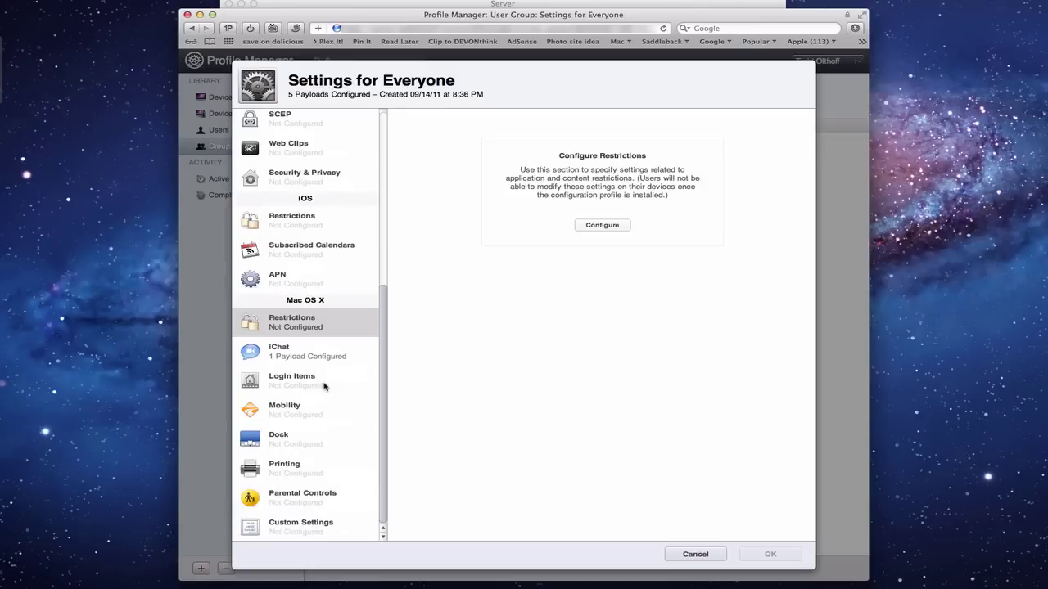
scroll(324, 386, up, 8)
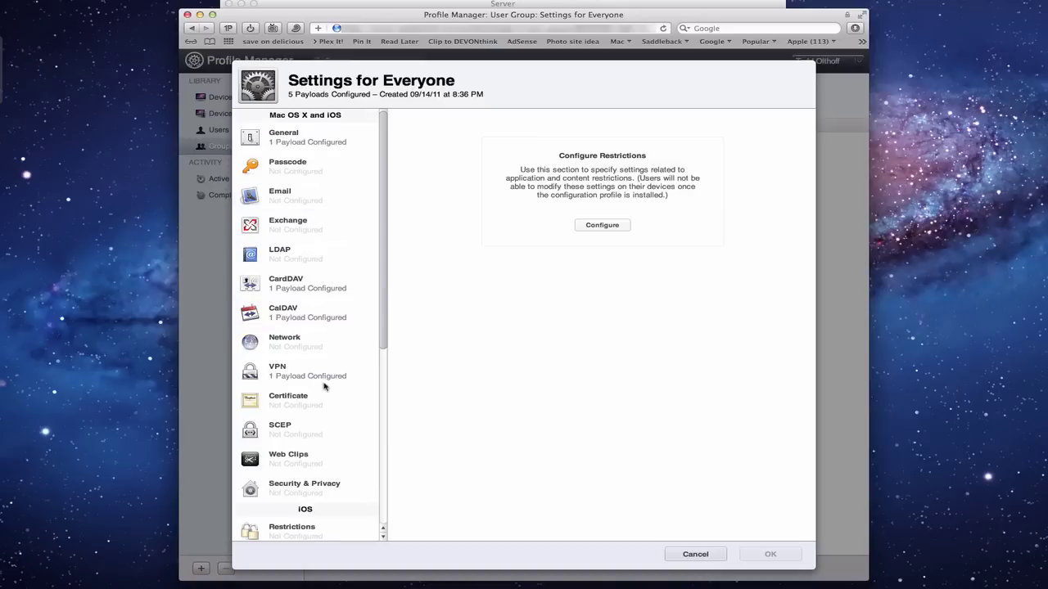
scroll(323, 386, down, 8)
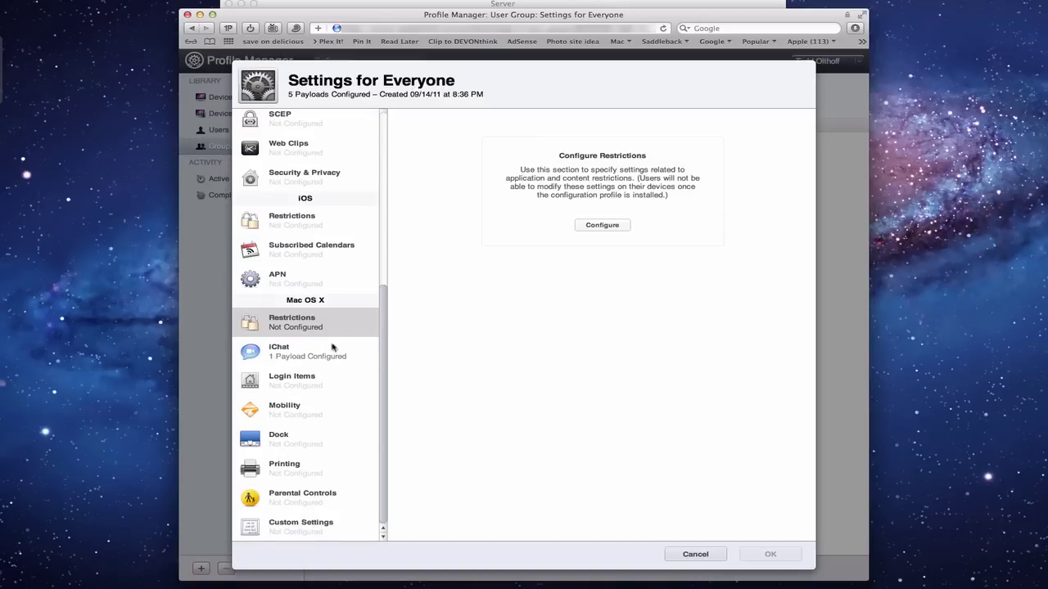
scroll(310, 238, up, 8)
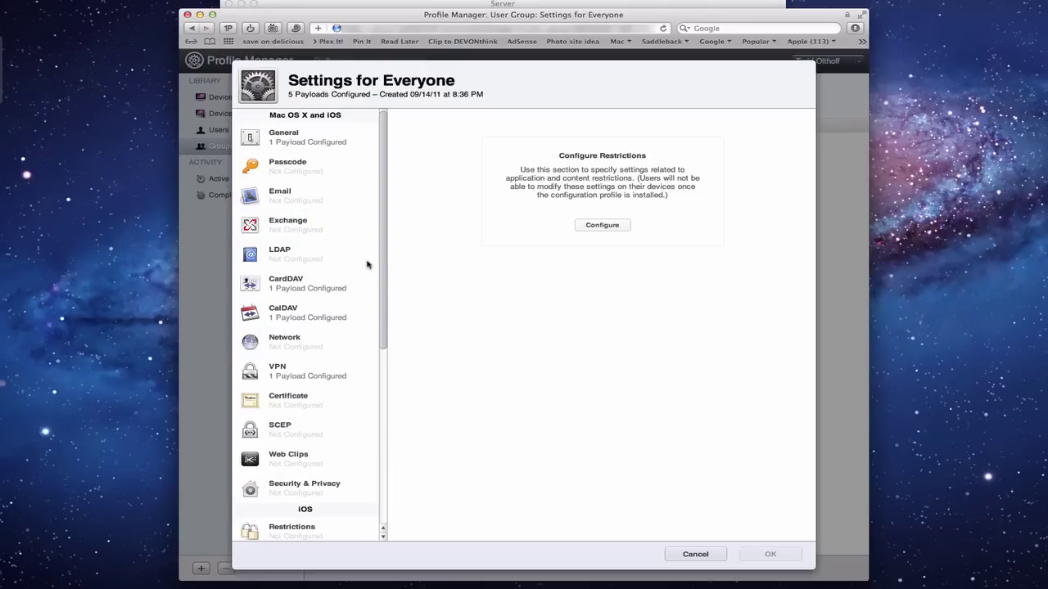
click(697, 555)
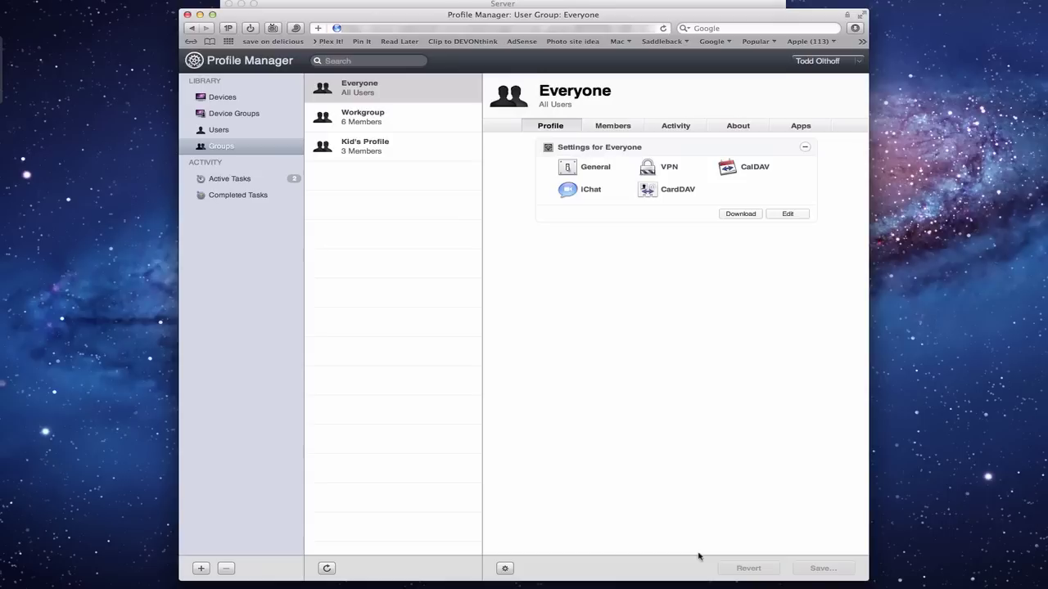
click(615, 127)
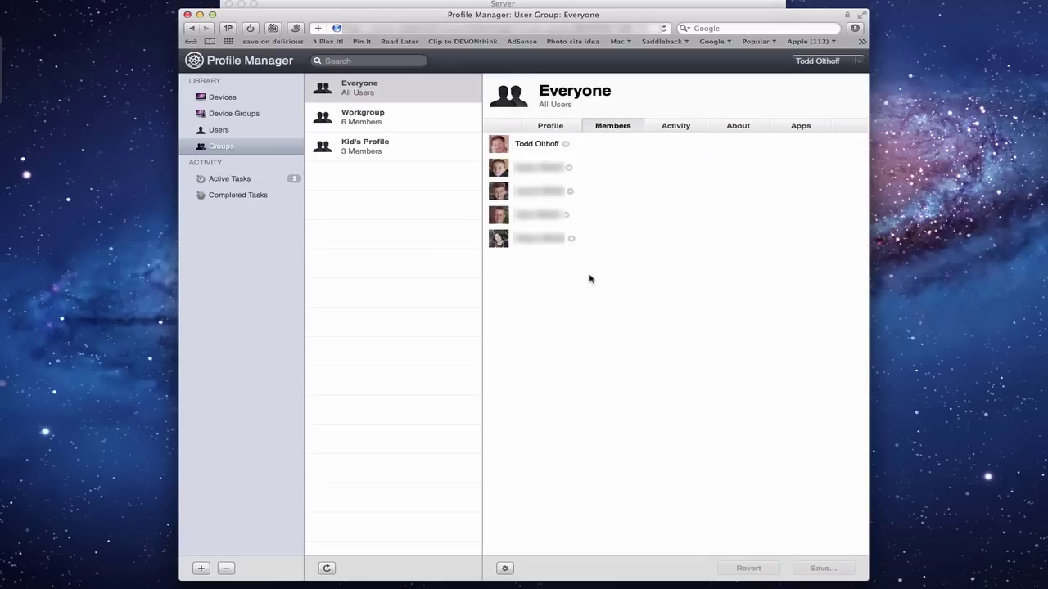
click(673, 128)
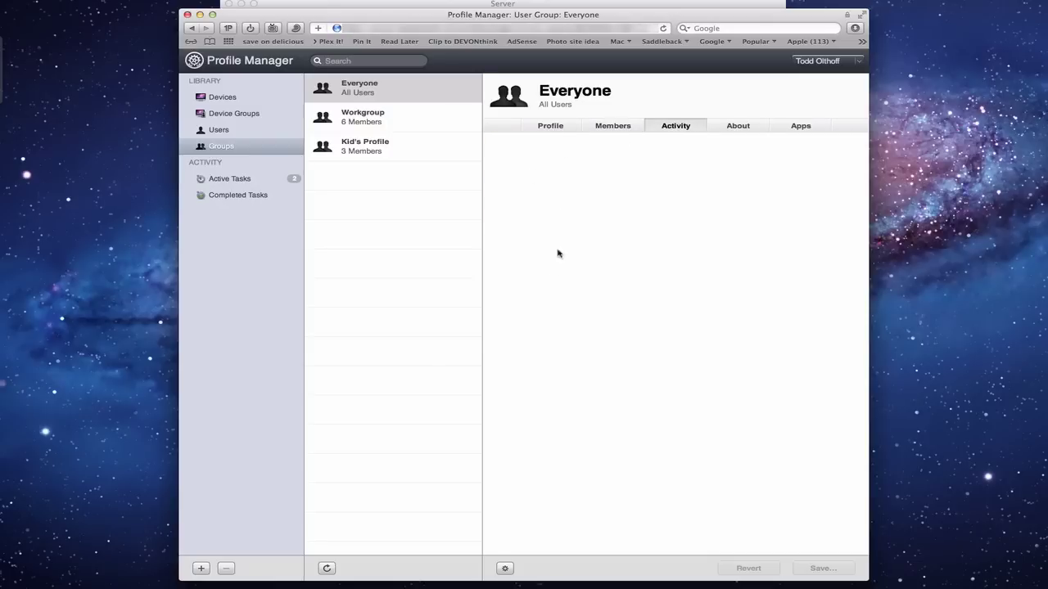
click(743, 129)
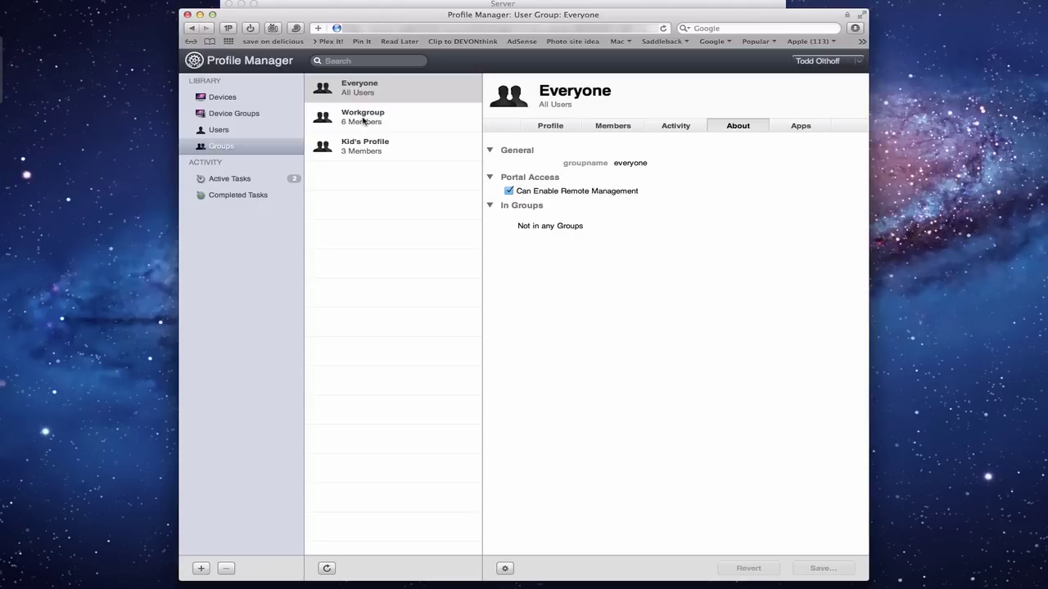
click(551, 126)
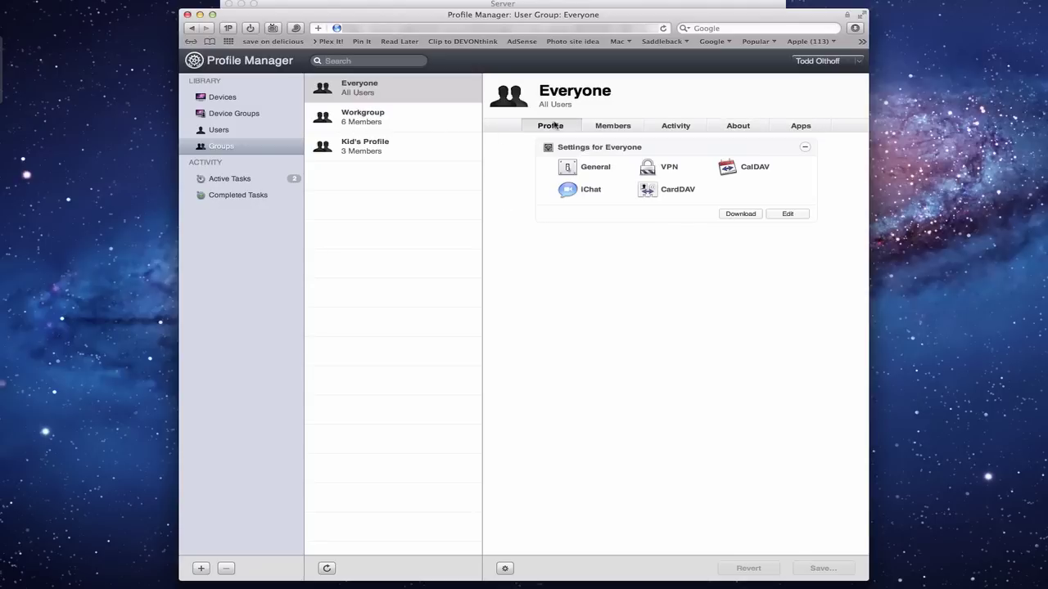
click(355, 122)
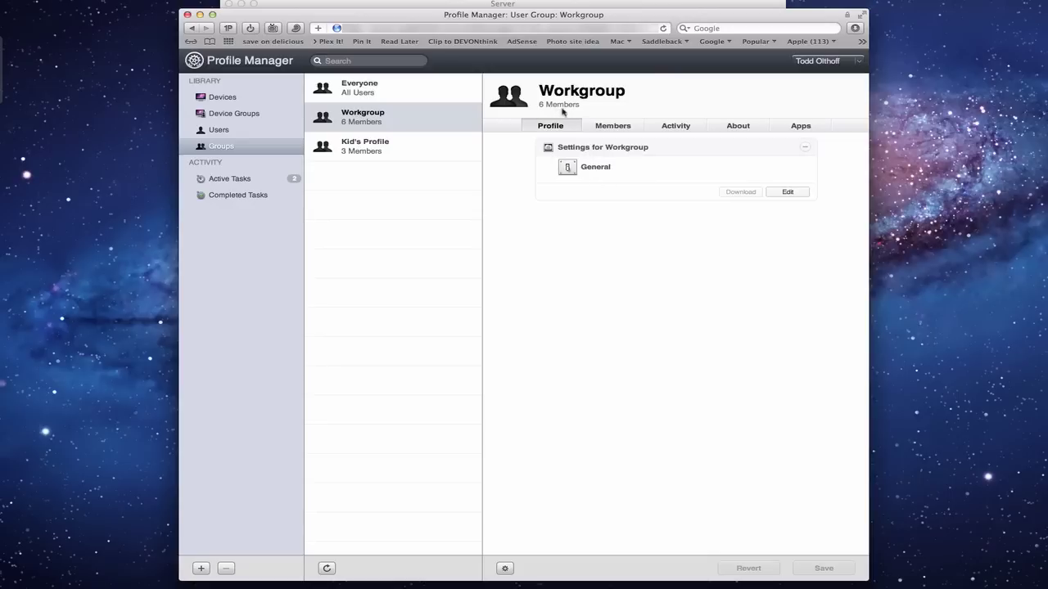
click(369, 153)
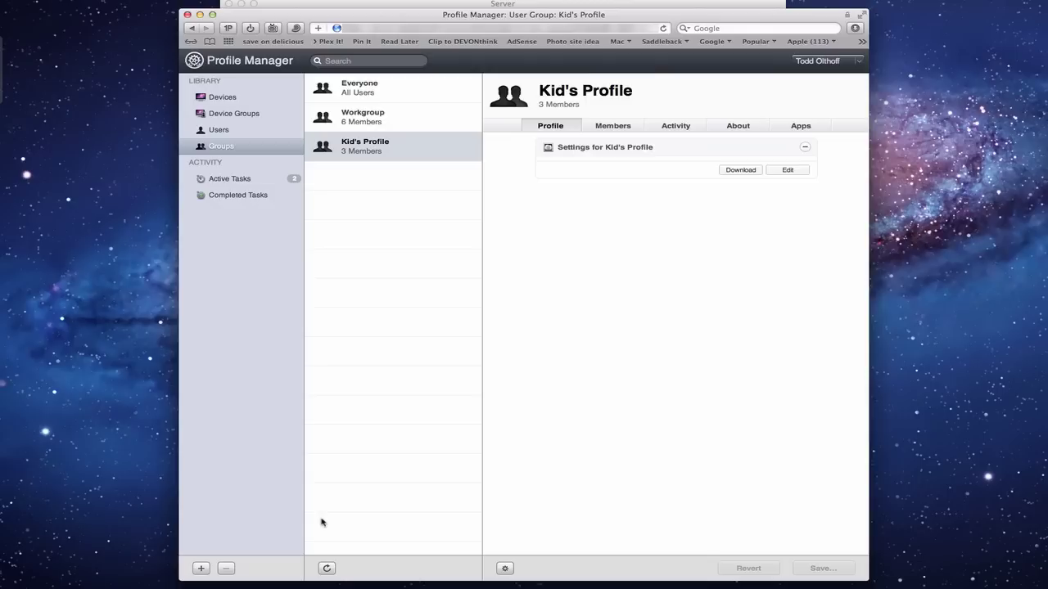
click(201, 568)
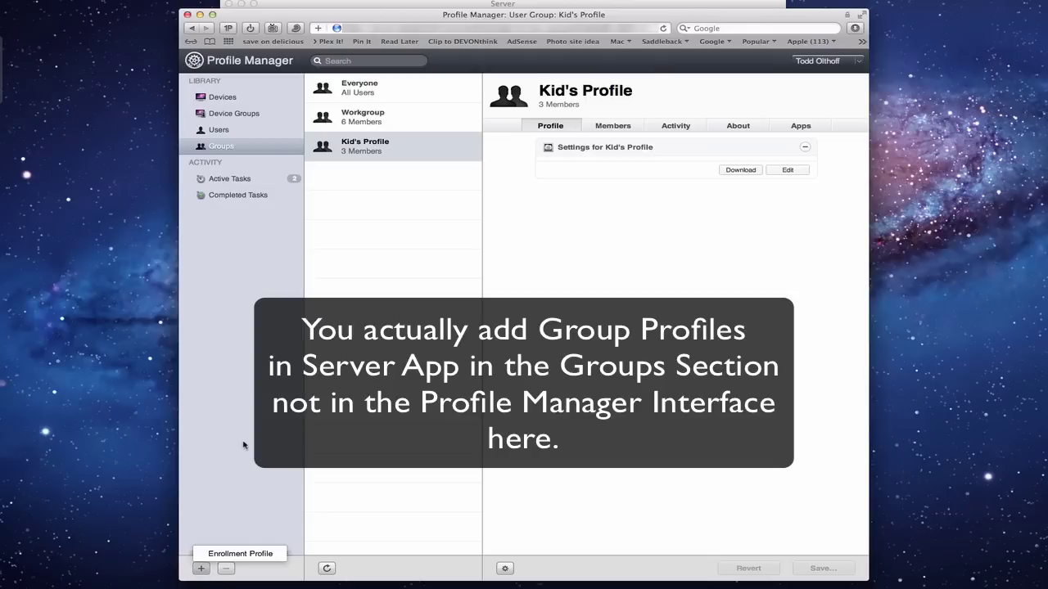
click(256, 320)
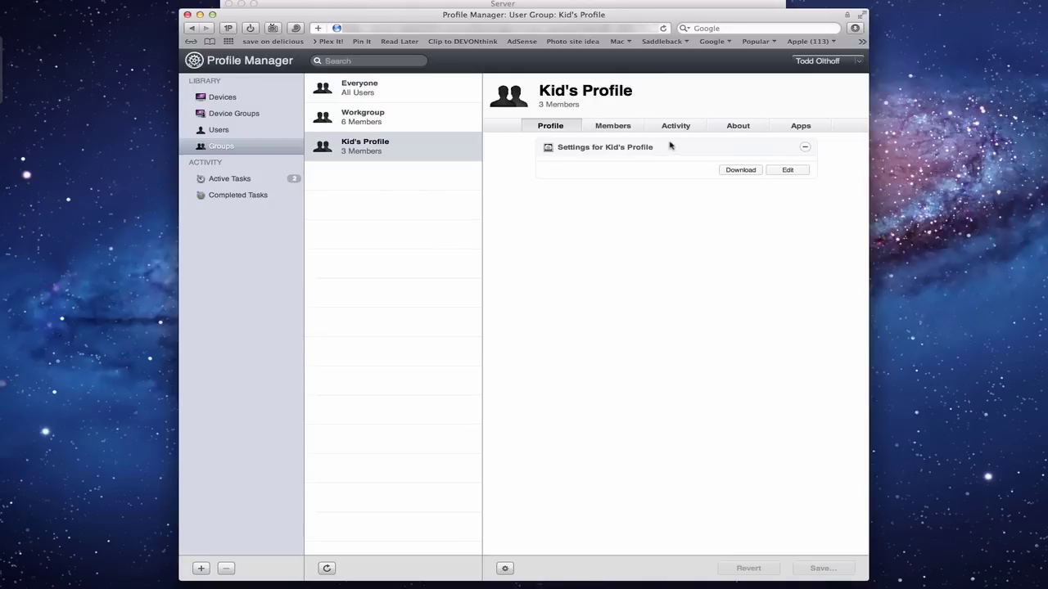
click(609, 127)
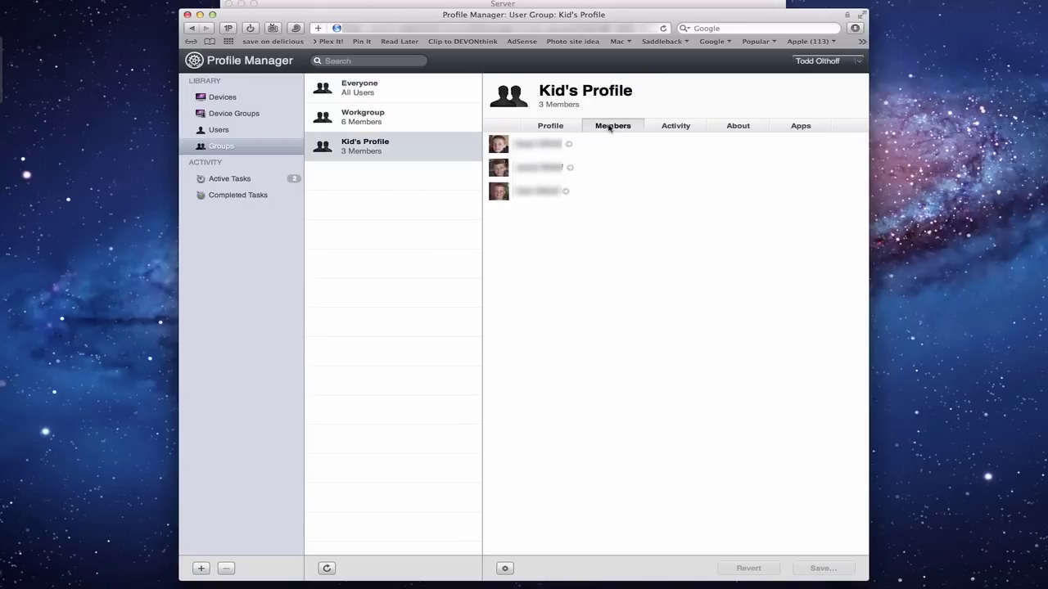
click(676, 125)
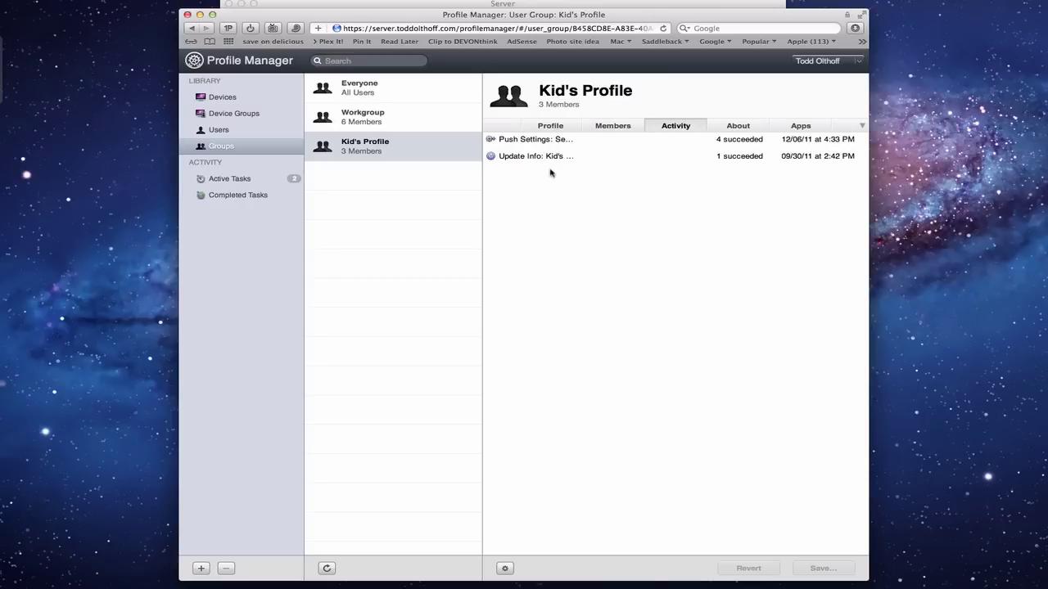
click(738, 125)
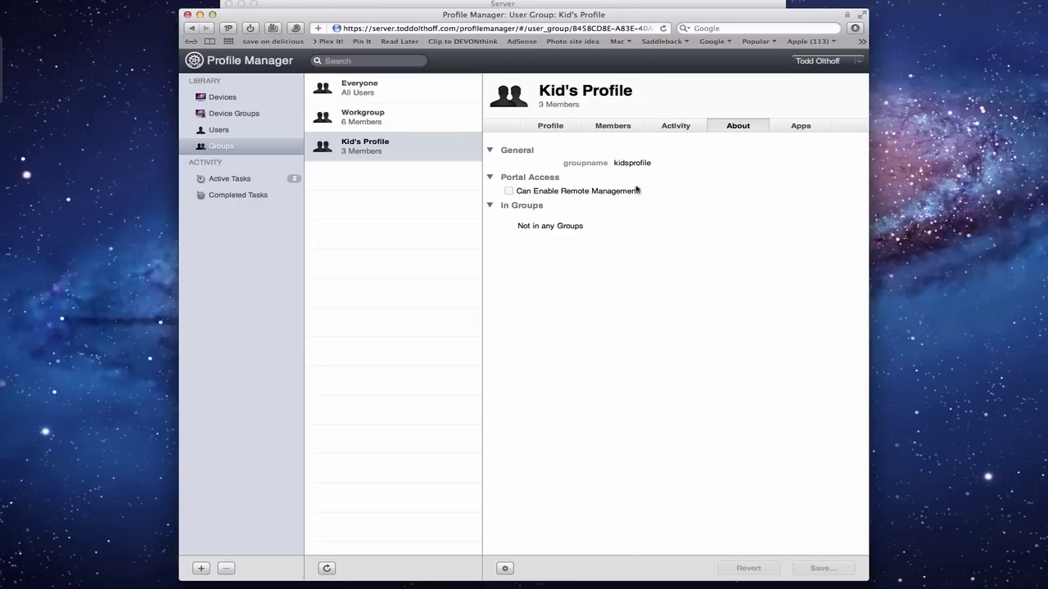
click(556, 128)
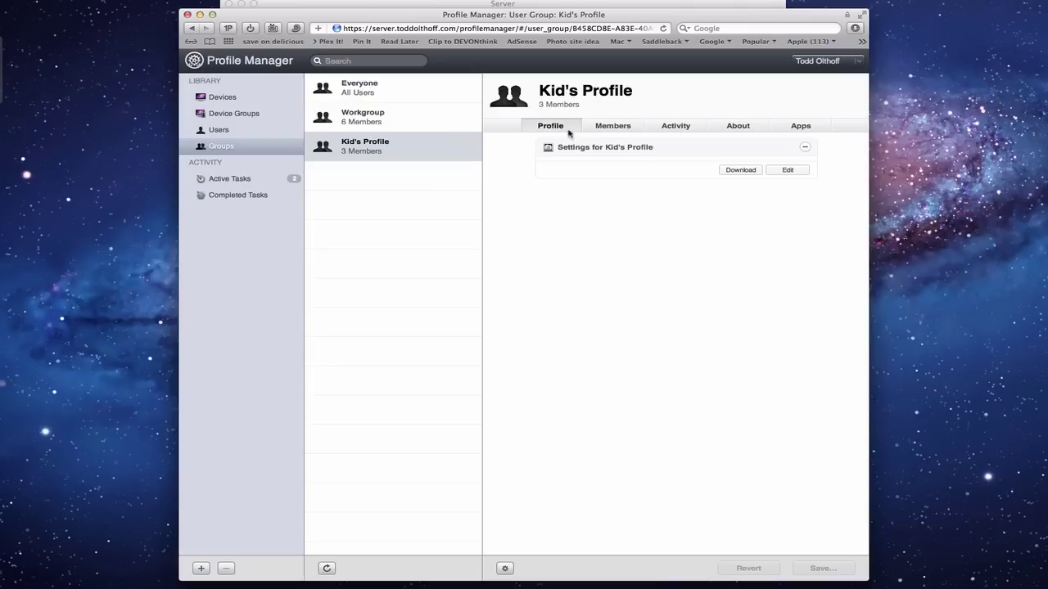
Step: Edit Settings for Kid's Profile and configure its General payload
click(786, 170)
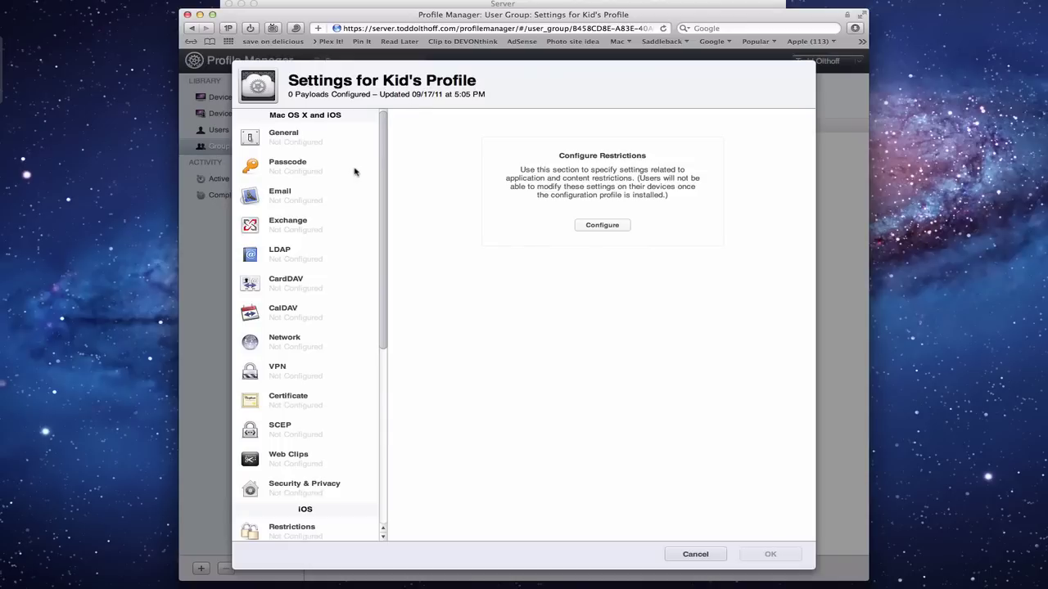
click(293, 137)
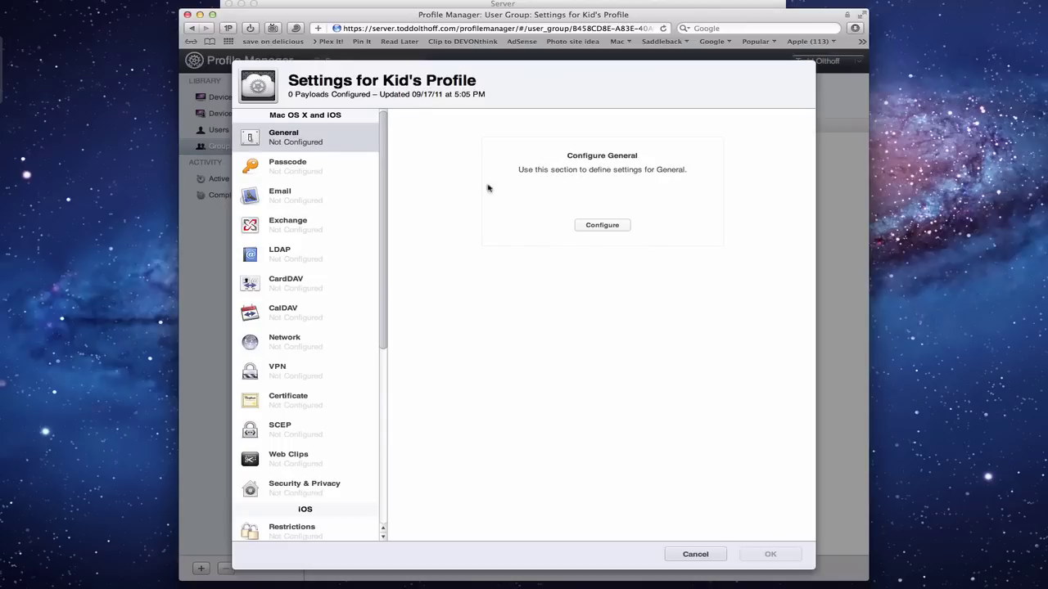
click(604, 226)
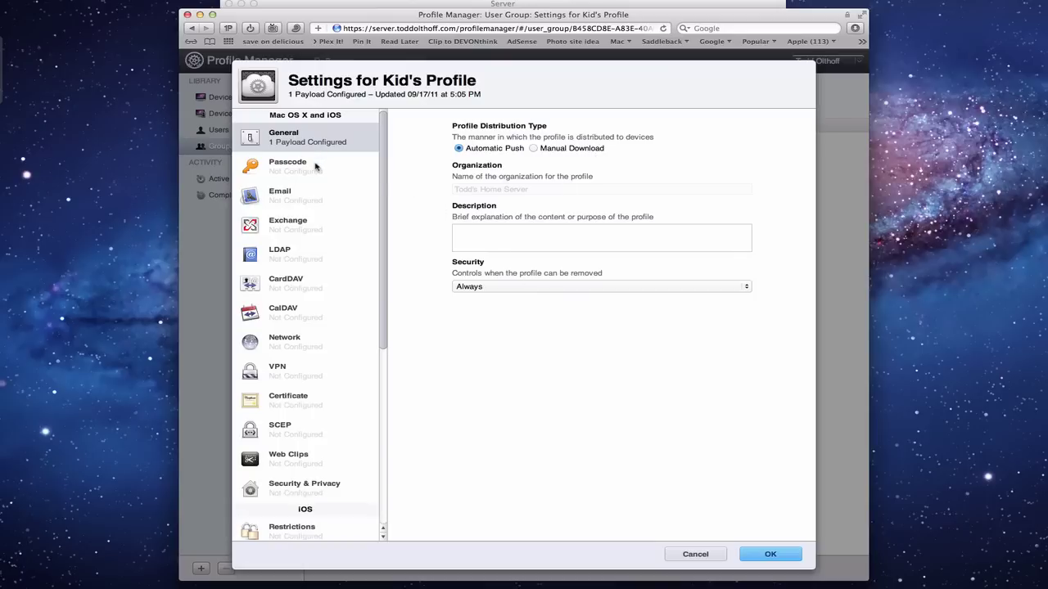
Step: Add a Passcode payload, leaving minimum length and complex character count unset
click(290, 172)
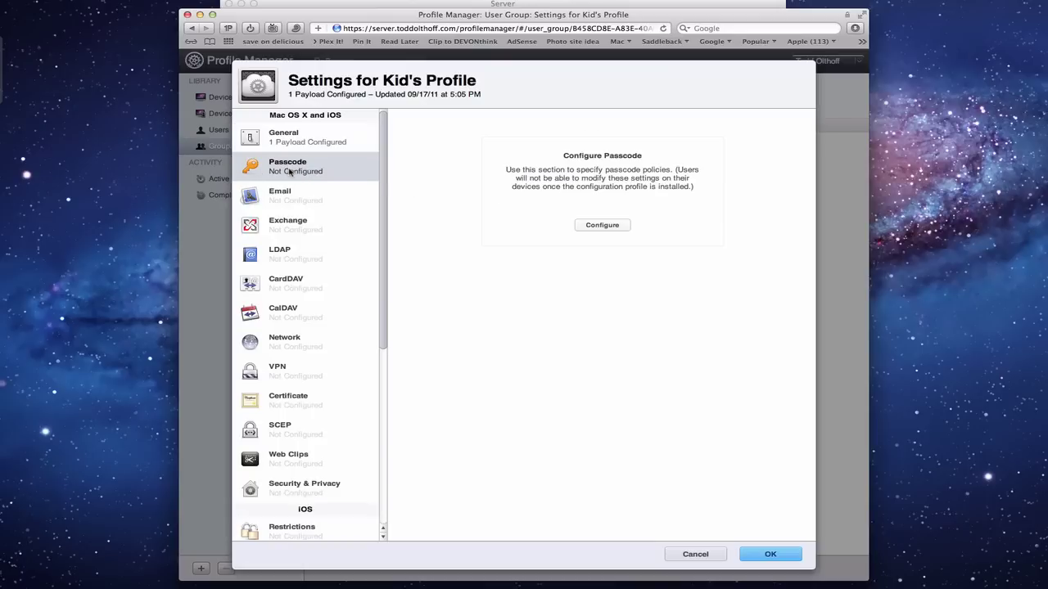
click(601, 226)
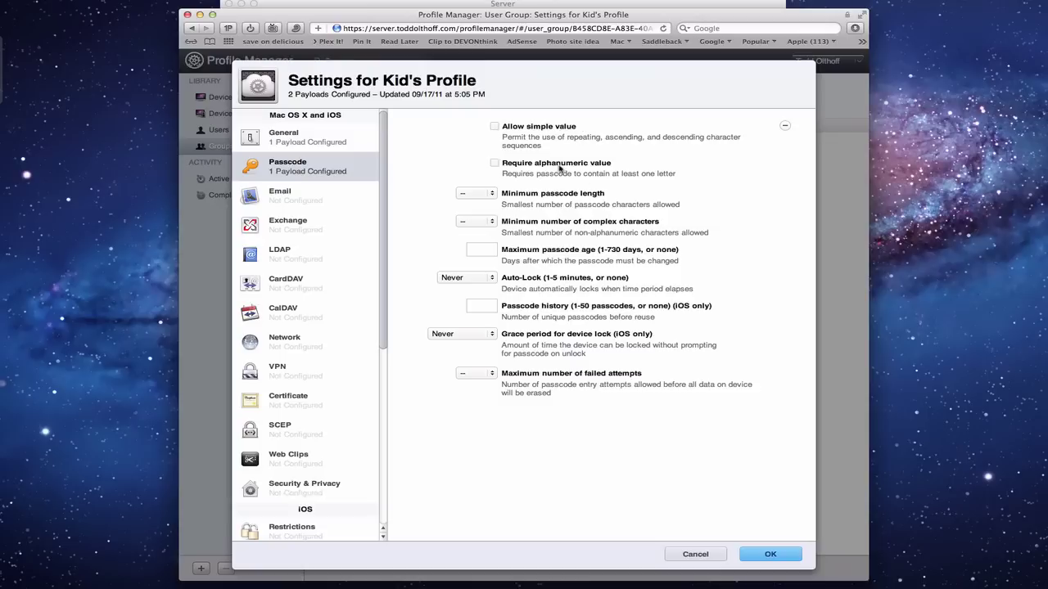
click(492, 194)
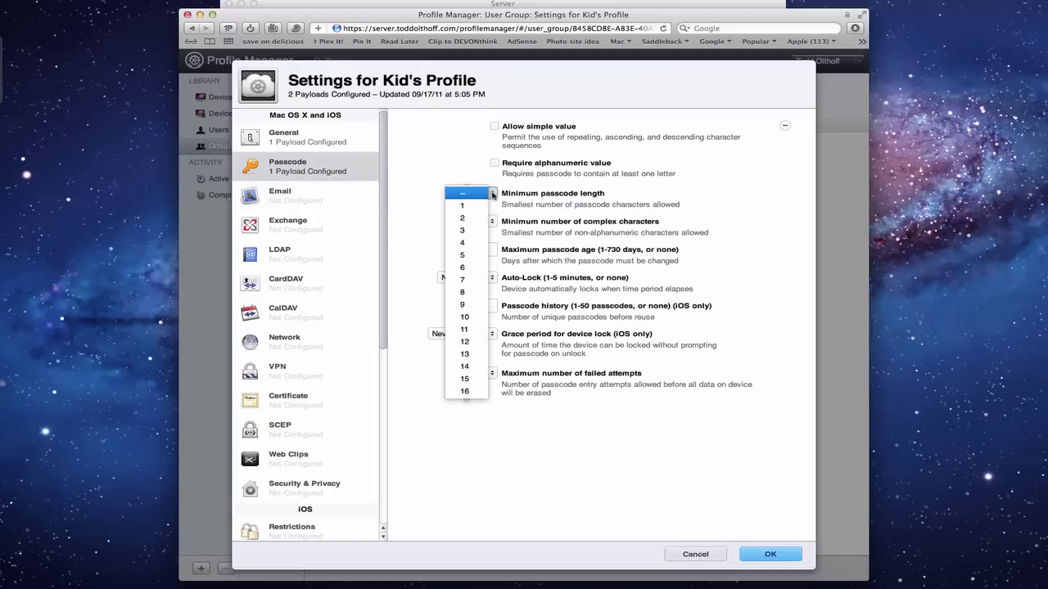
click(492, 193)
click(493, 222)
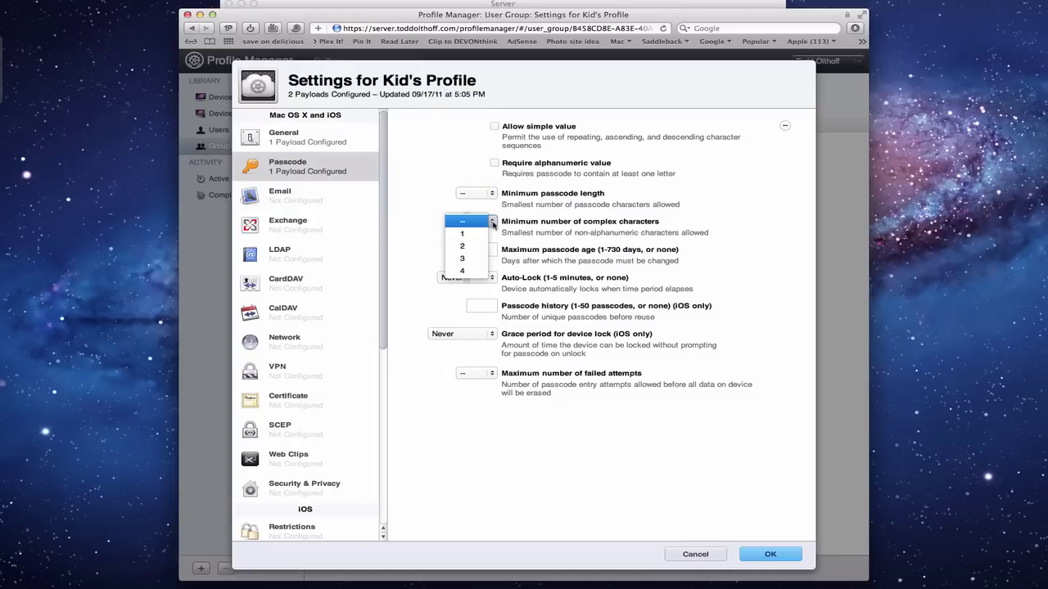
click(492, 223)
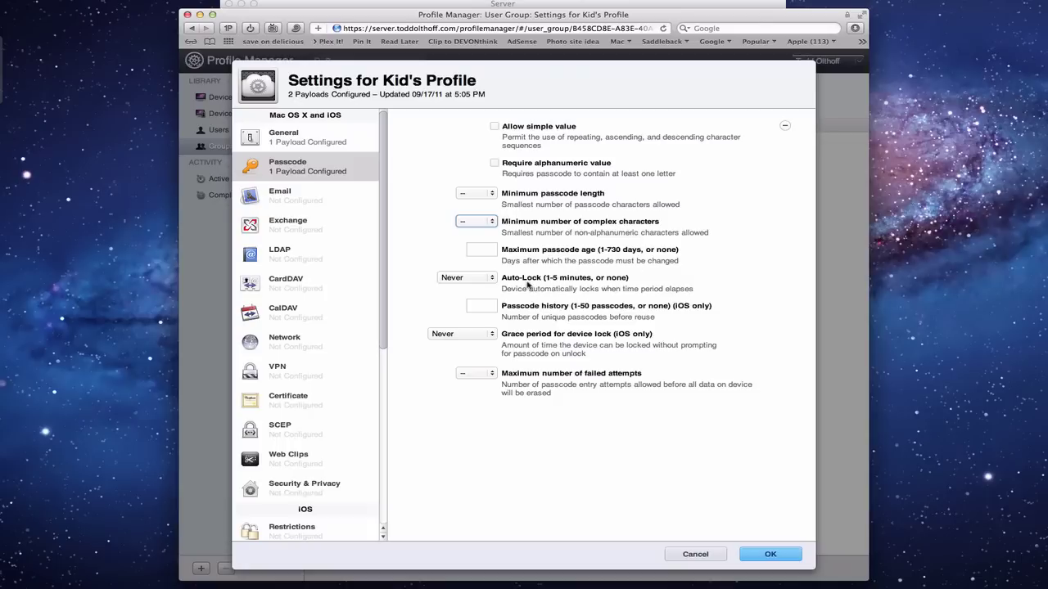
Step: Keep Auto-Lock and grace period at Never and leave the failed-attempt limit unset
click(492, 278)
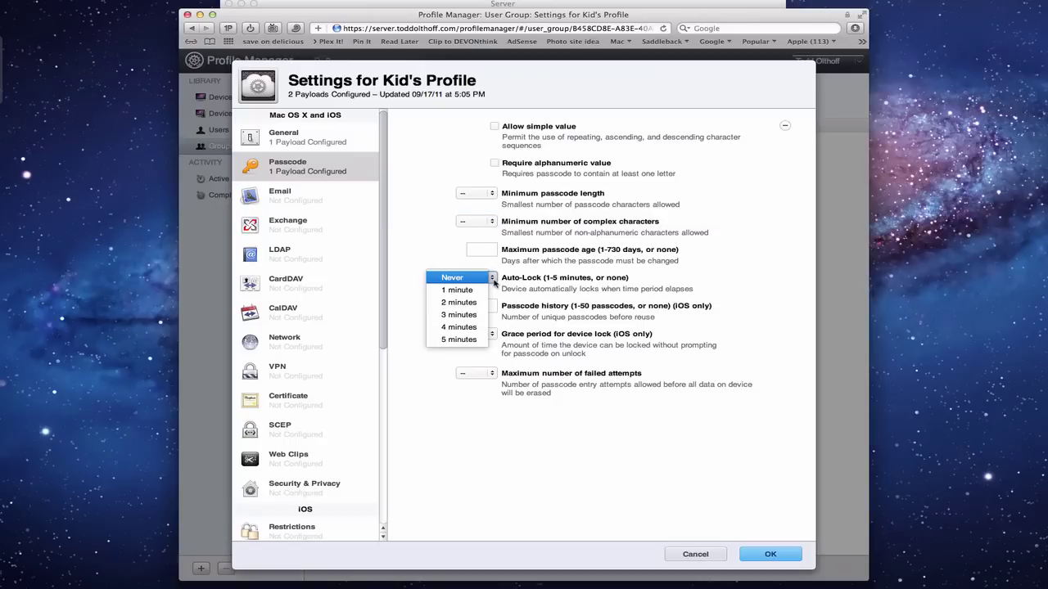
click(493, 281)
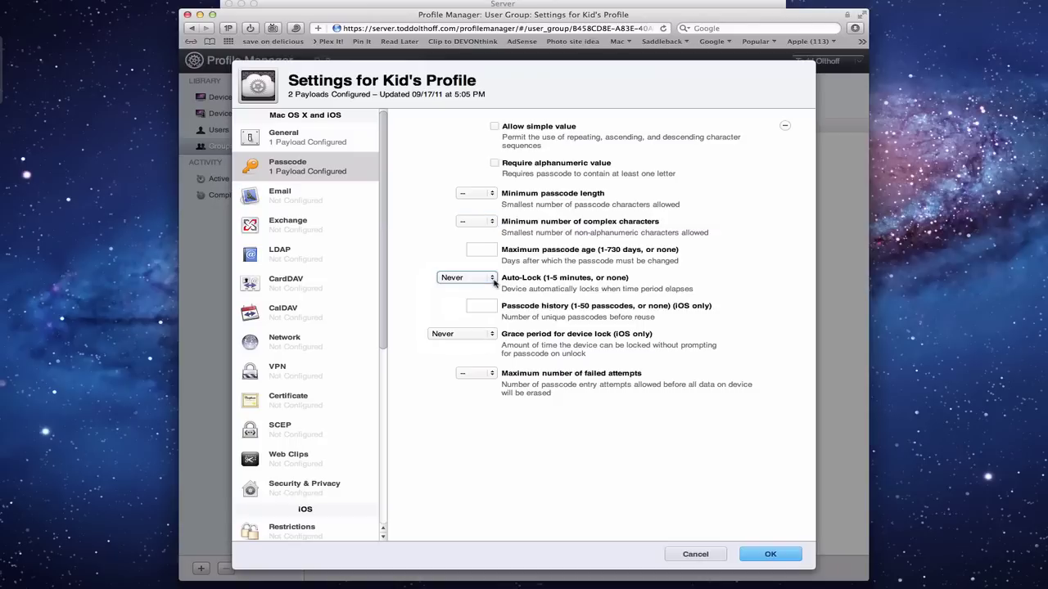
click(492, 335)
click(494, 335)
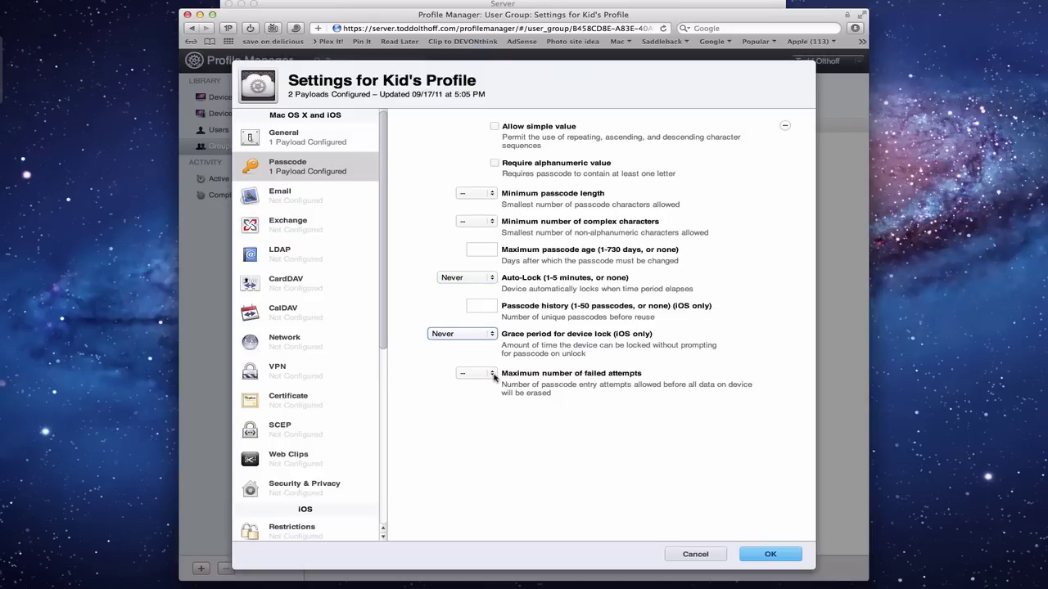
click(493, 376)
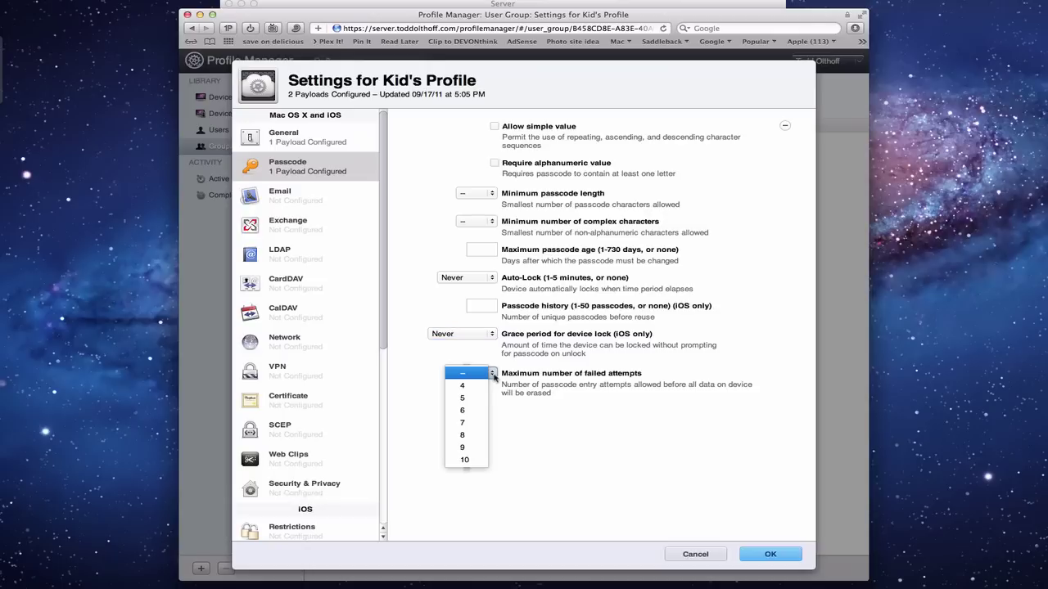
click(734, 366)
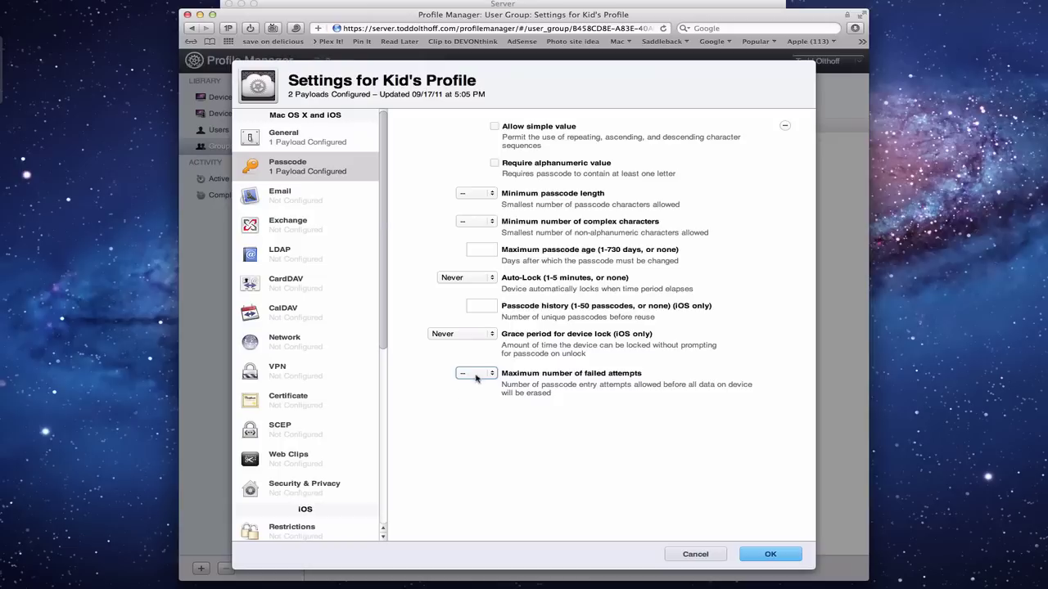
Step: Add a Wi-Fi Network payload keeping the Any (Personal) security type
click(282, 197)
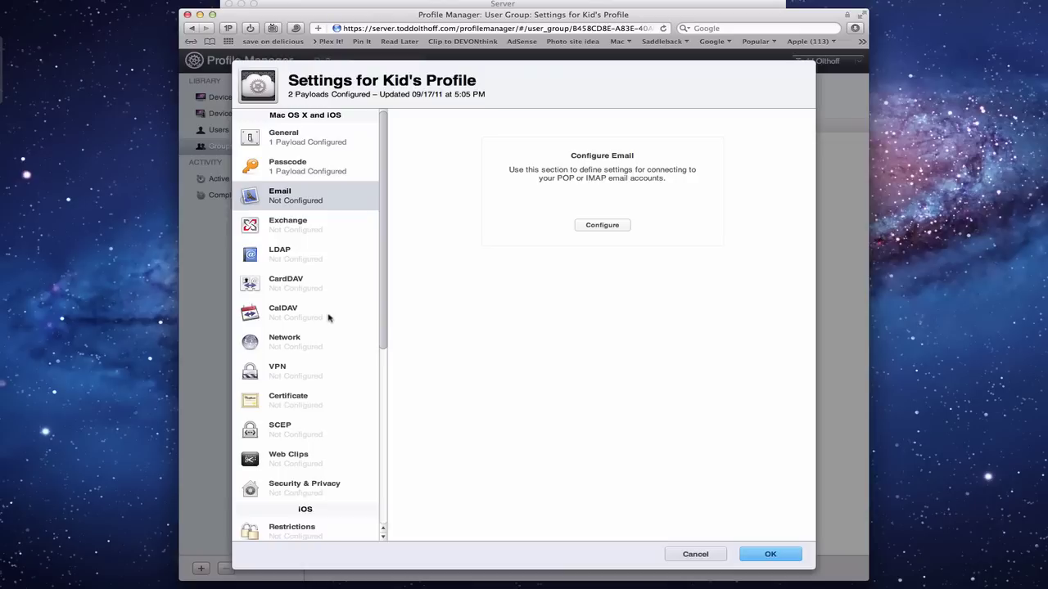
click(286, 348)
click(603, 226)
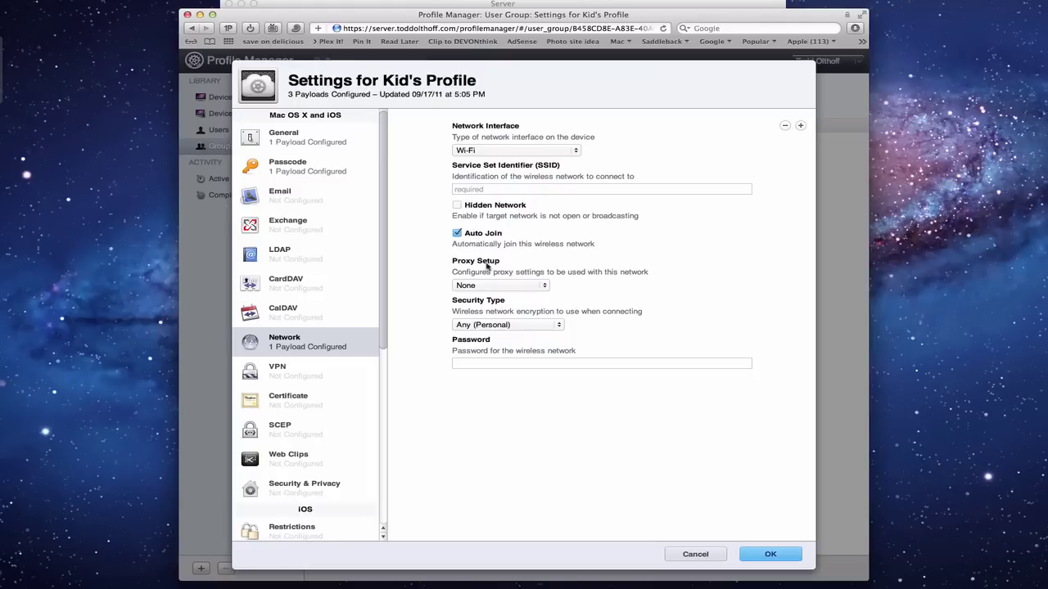
click(560, 325)
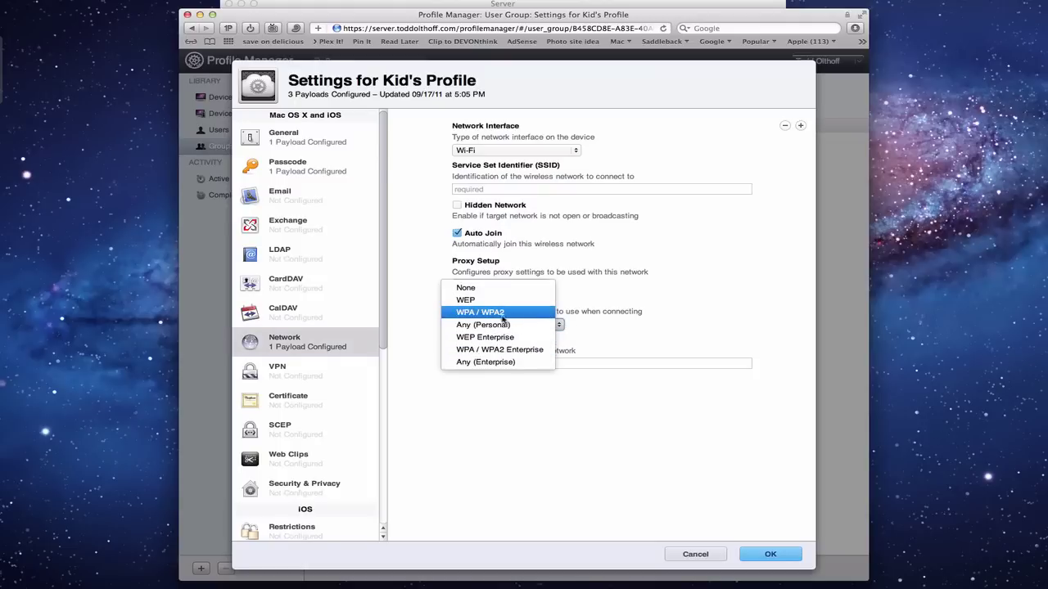
click(641, 328)
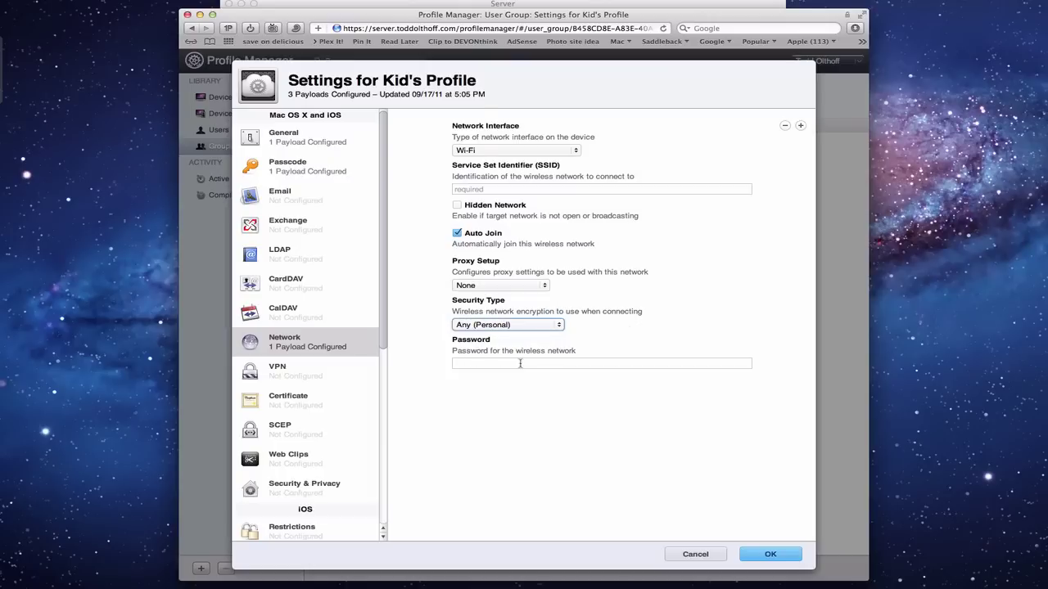
Step: Browse the VPN, Certificate and SCEP payload sections without configuring them
click(289, 375)
scroll(290, 377, down, 5)
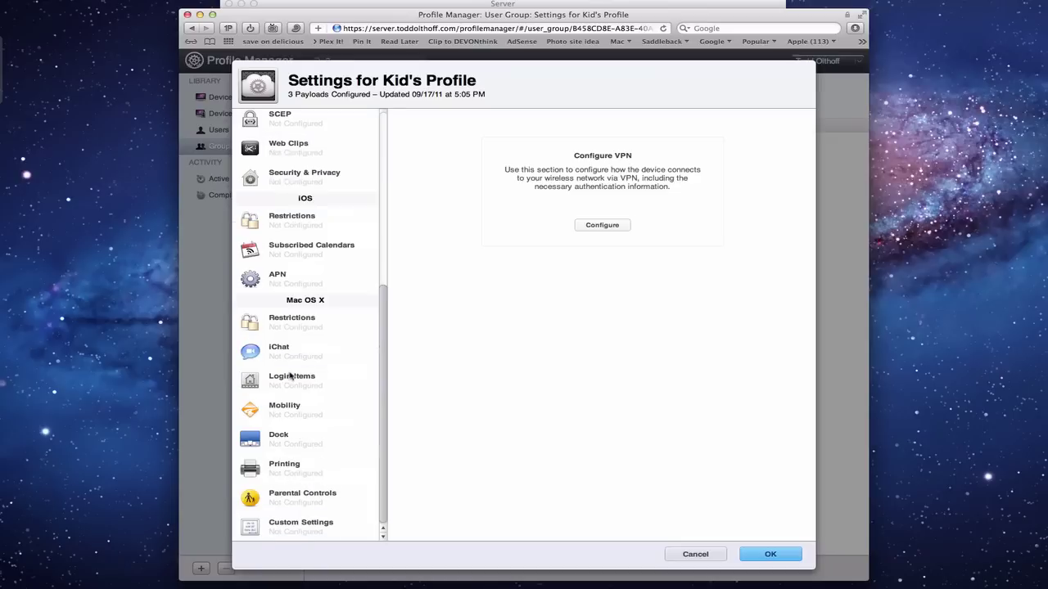
scroll(322, 324, up, 5)
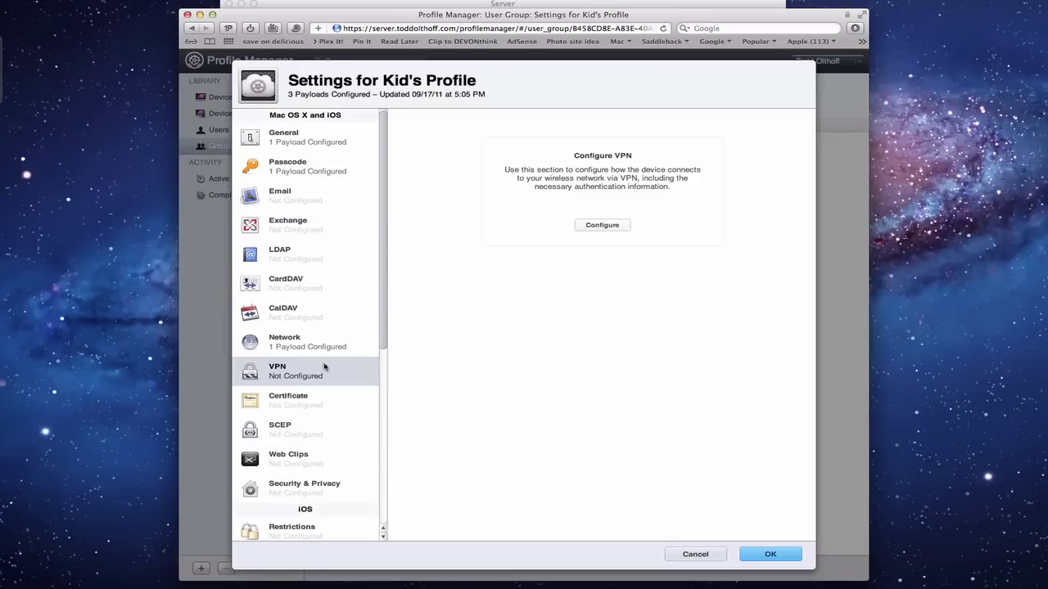
click(283, 400)
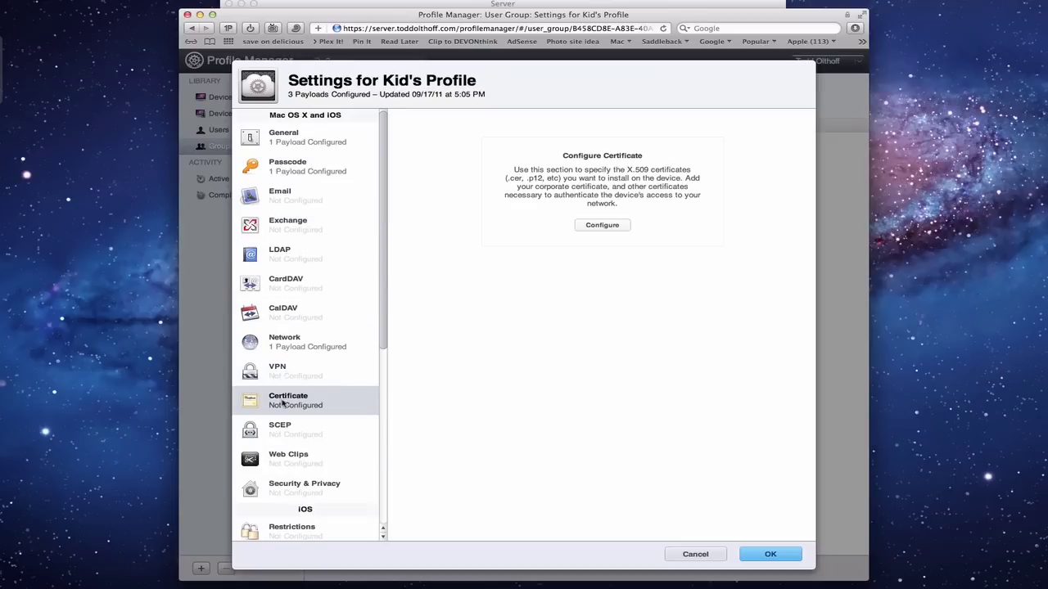
click(287, 432)
click(286, 404)
scroll(285, 436, down, 5)
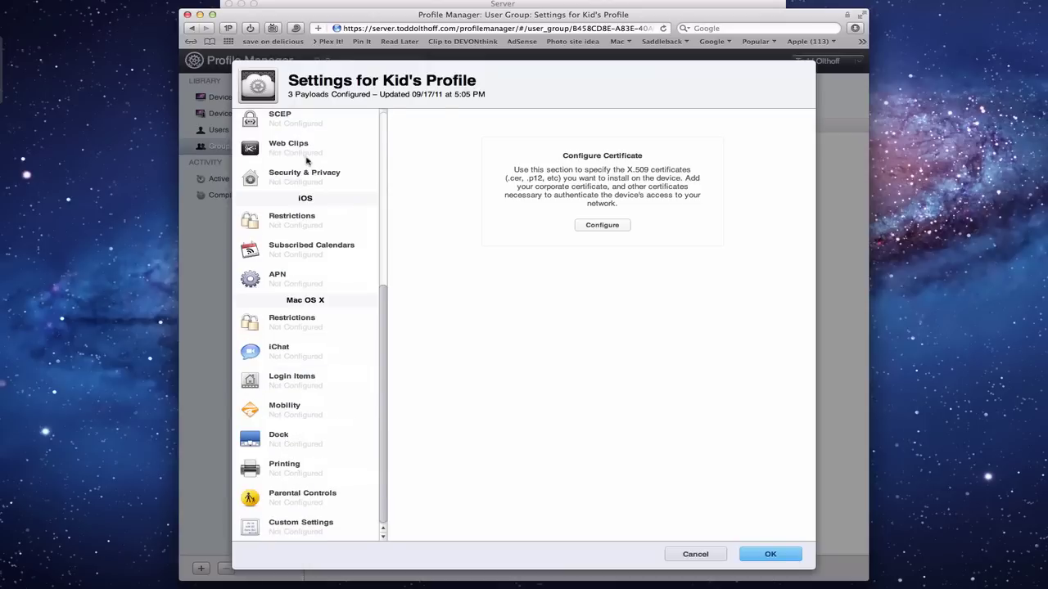
scroll(307, 161, up, 3)
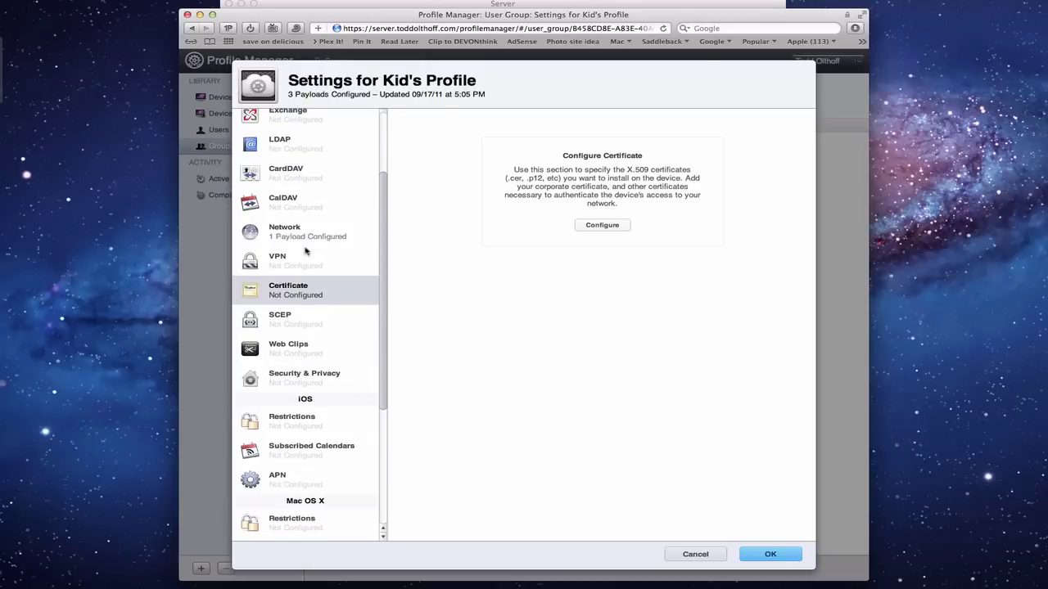
Step: Add Web Clip and Security & Privacy payloads, the latter sending diagnostic data to Apple
click(287, 353)
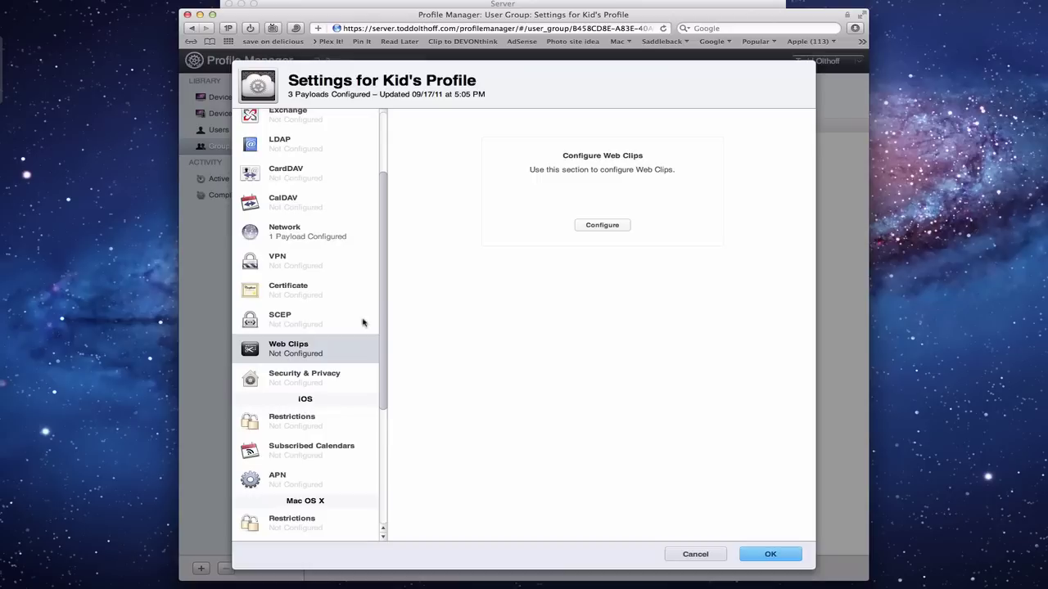
click(602, 226)
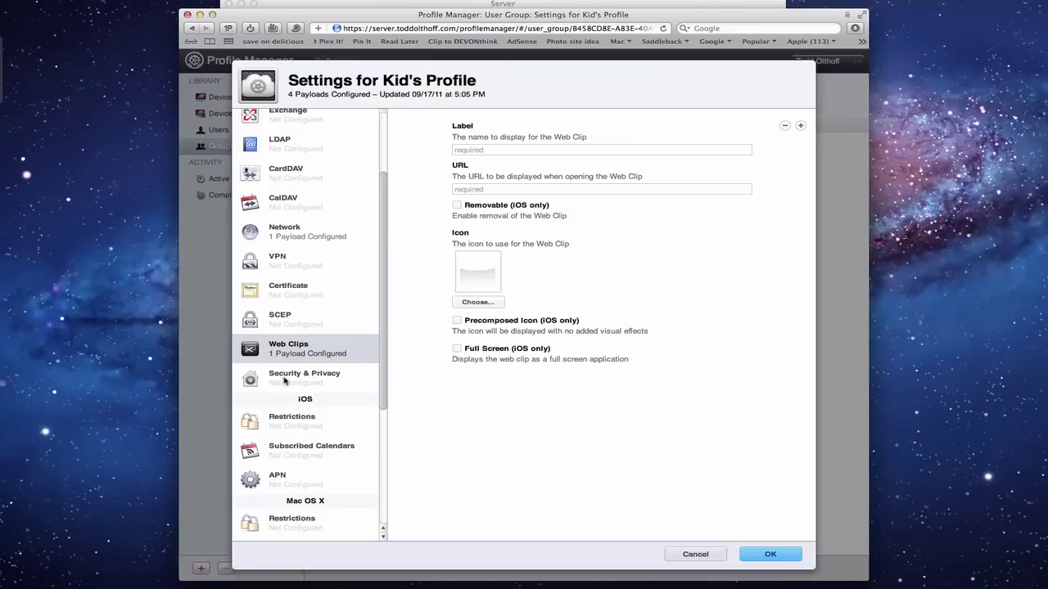
click(285, 380)
click(598, 227)
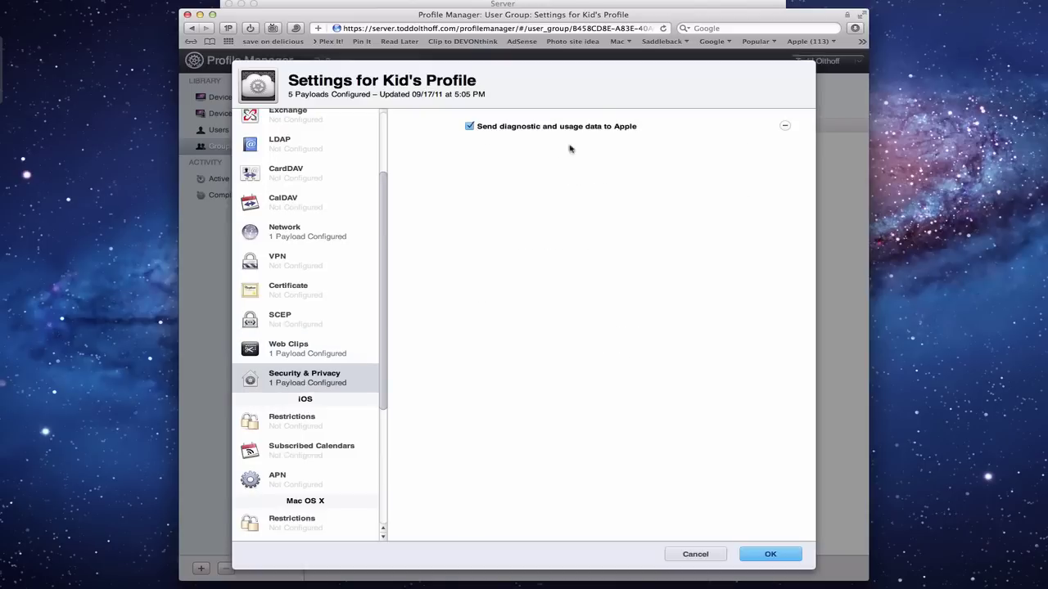
scroll(304, 313, down, 5)
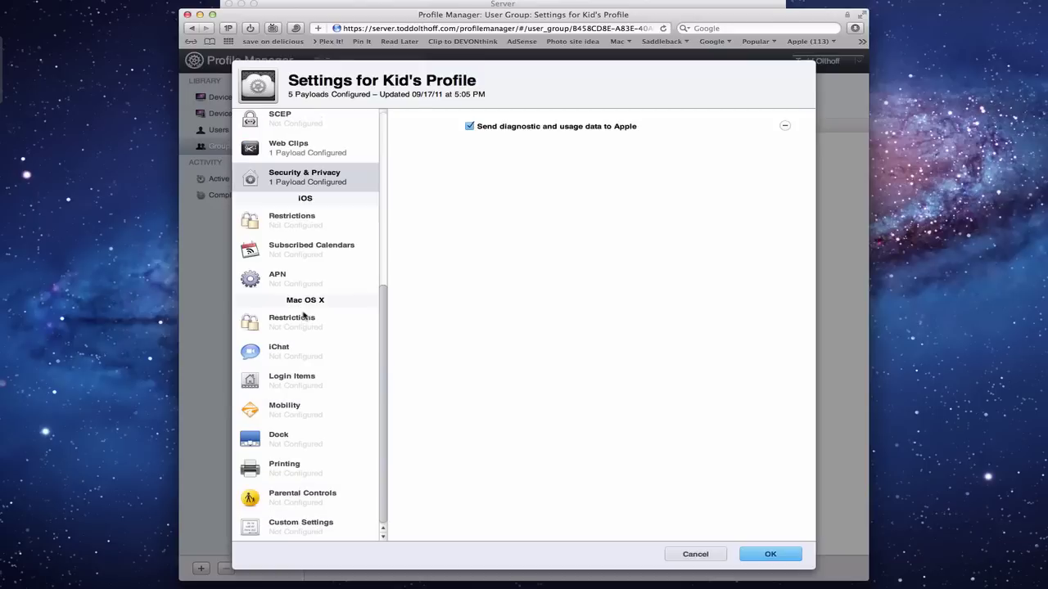
Step: Add an iOS Restrictions payload allowing all content, reviewing its Applications and Media Content ratings
click(297, 221)
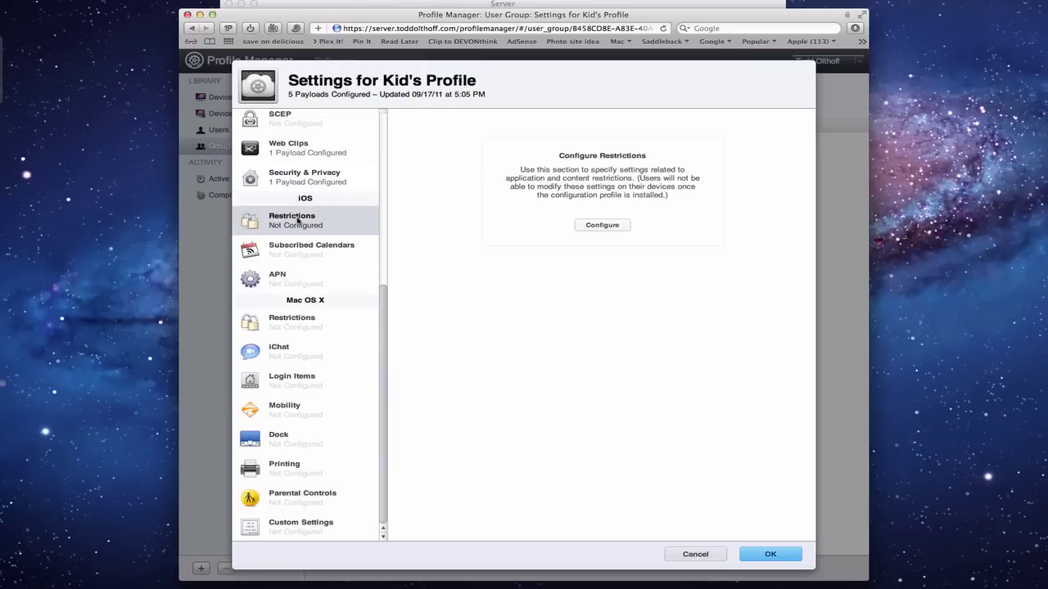
click(602, 226)
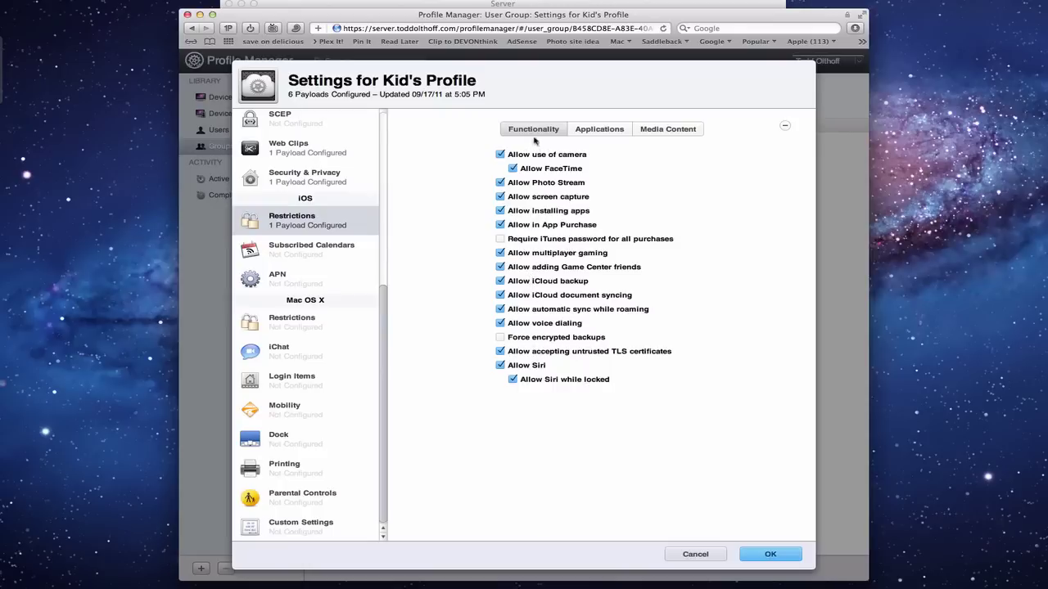
click(602, 133)
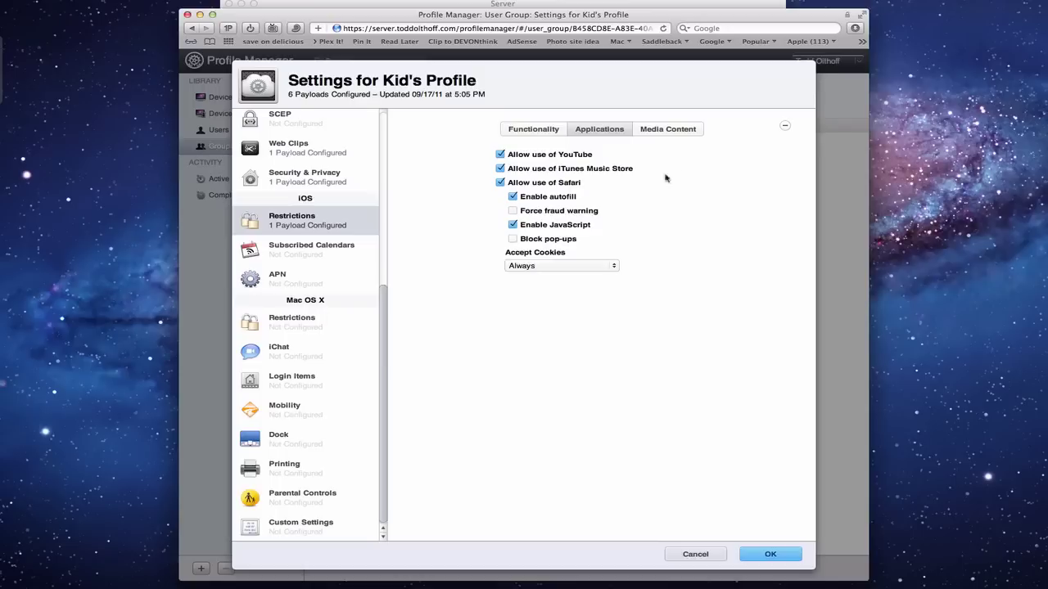
click(667, 129)
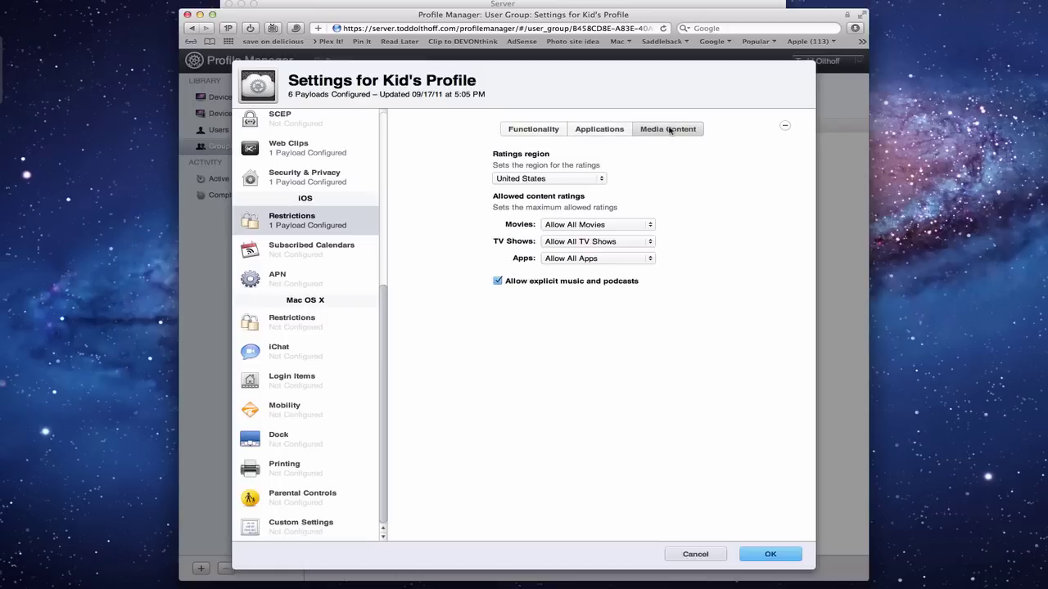
Step: Leave movie, TV show and app ratings unchanged, and disallow explicit music and podcasts
click(651, 226)
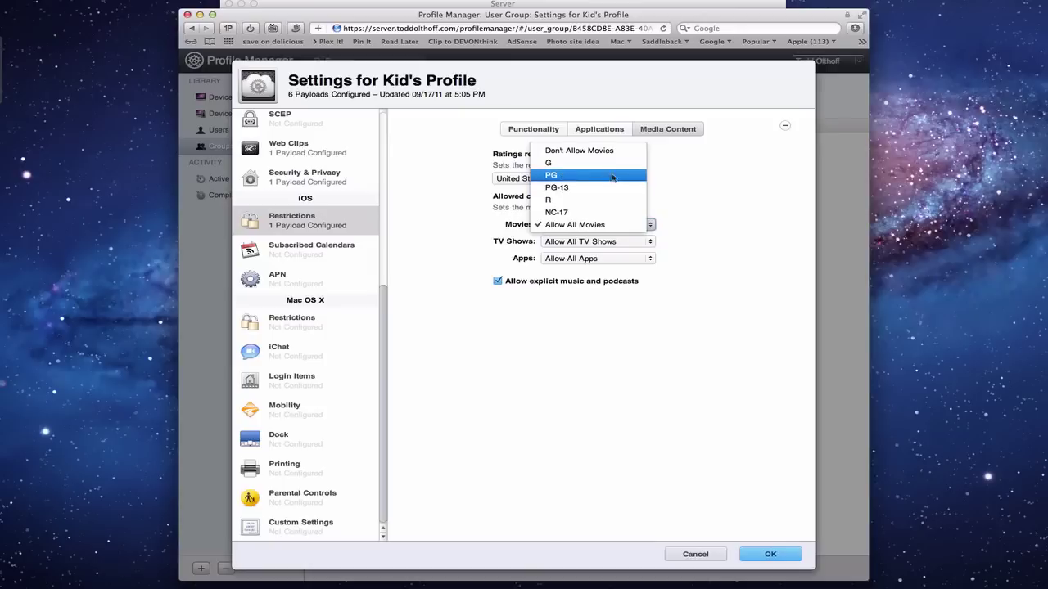
click(690, 210)
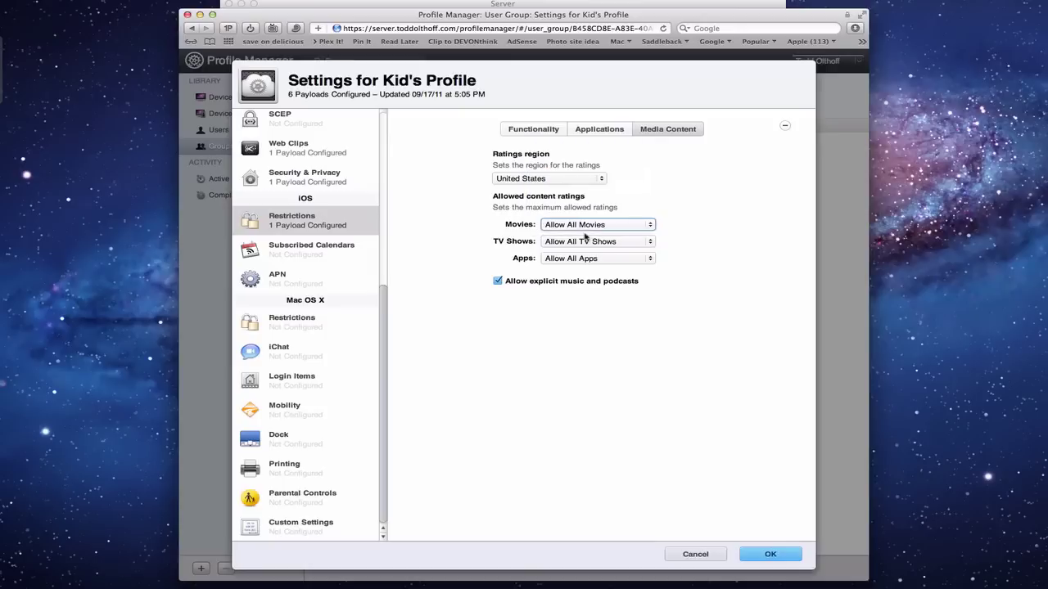
click(652, 242)
click(722, 234)
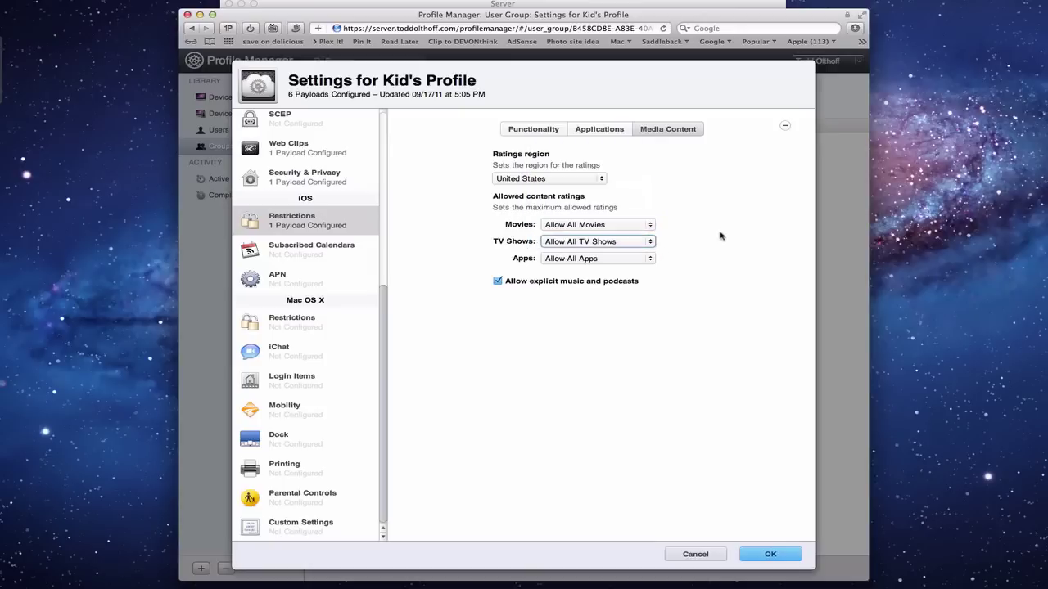
click(651, 260)
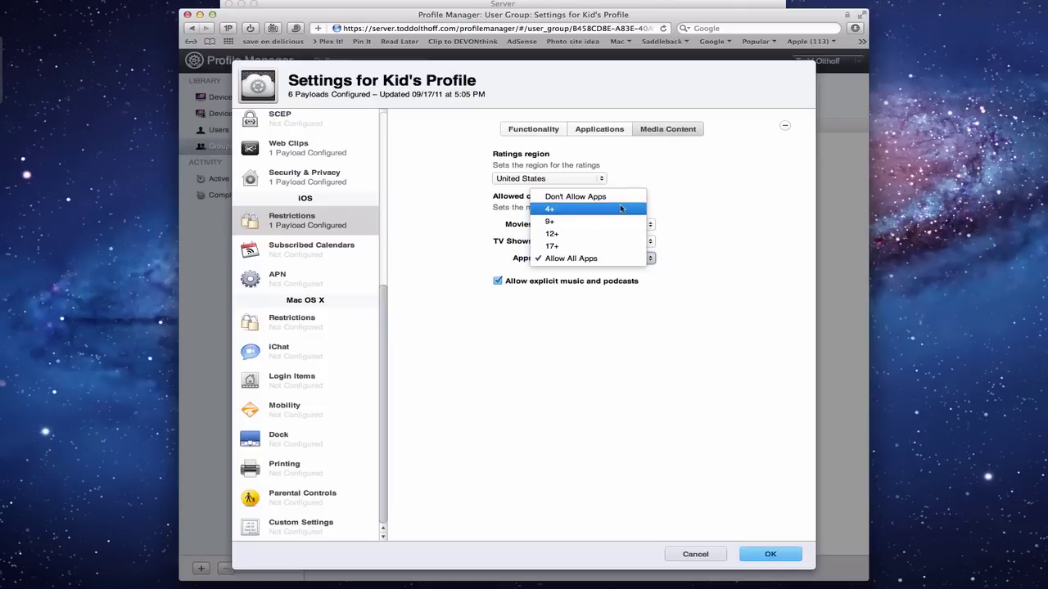
click(692, 223)
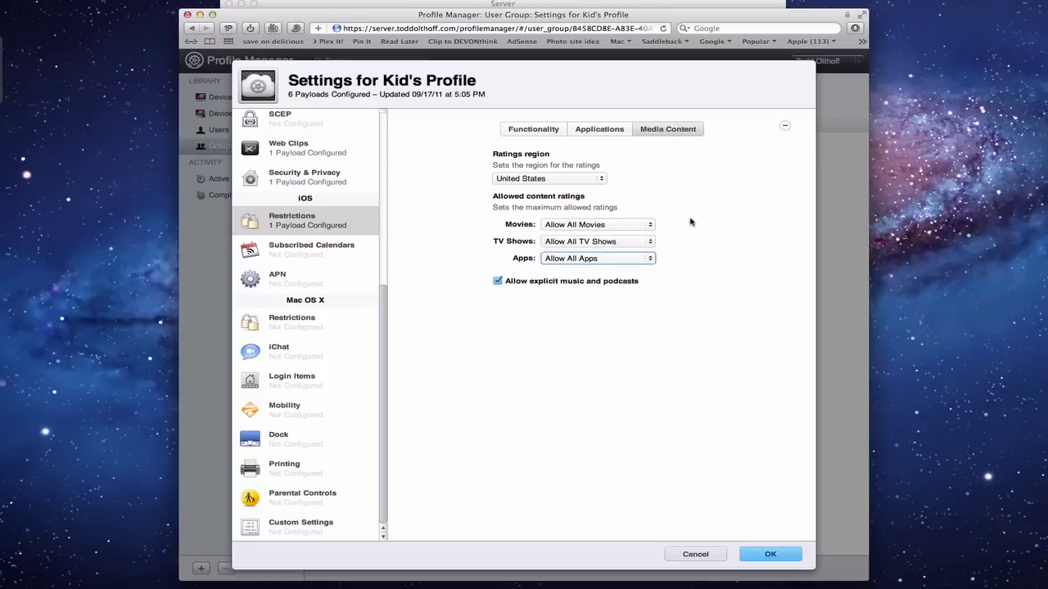
click(497, 281)
Step: Look through the Subscribed Calendars, APN, Mac OS X Restrictions and iChat payloads before opening Login Items
click(292, 254)
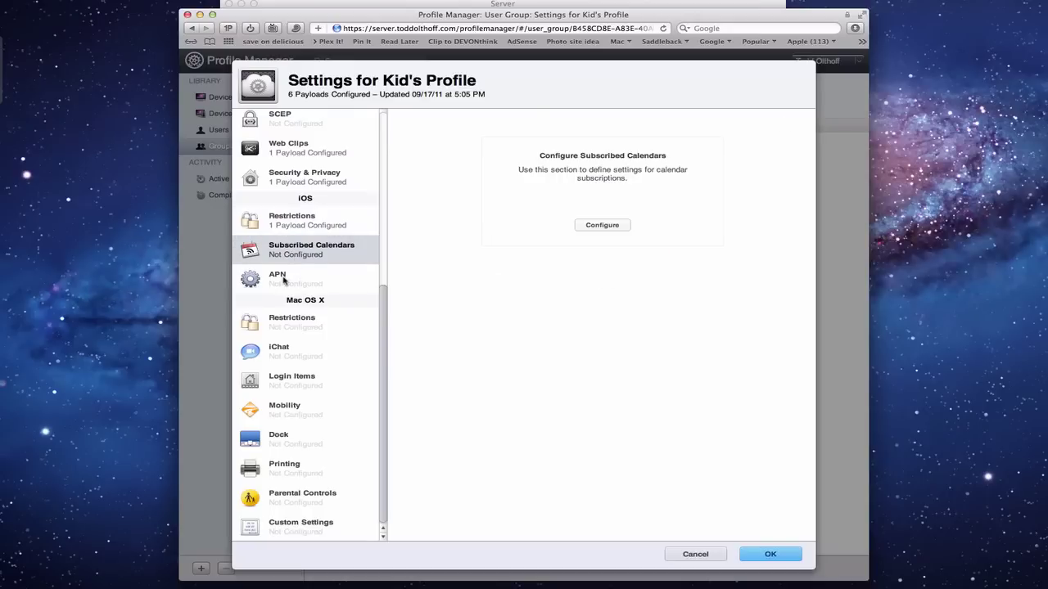
click(284, 281)
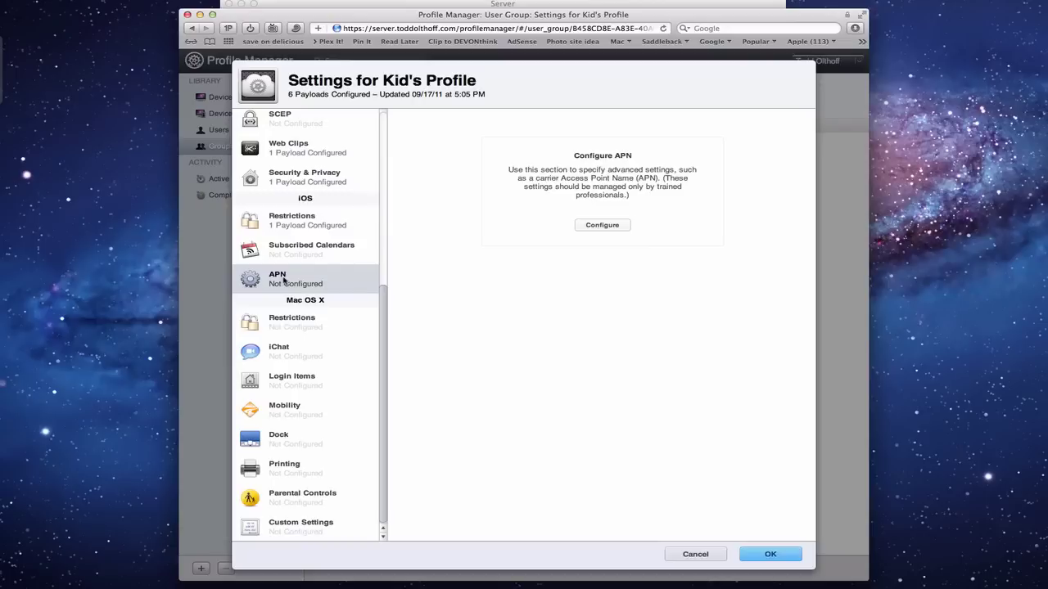
click(299, 323)
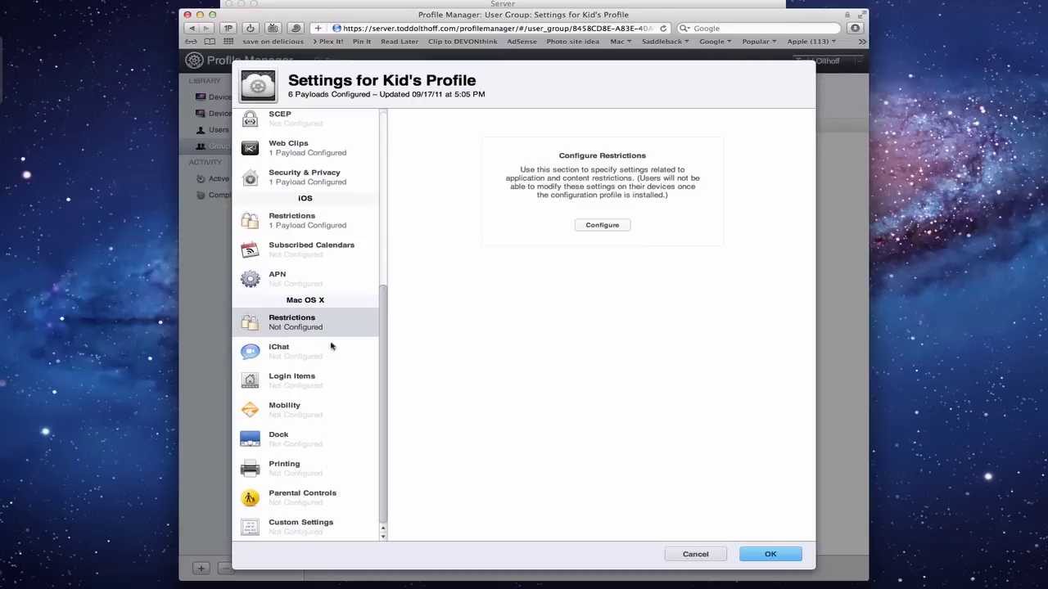
click(290, 354)
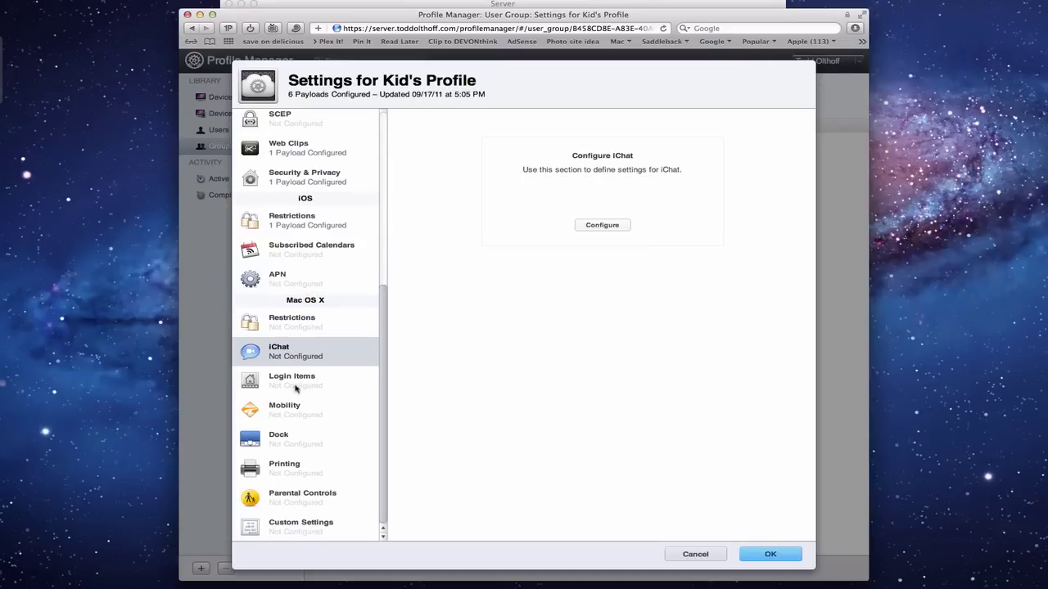
click(295, 389)
Step: Add an empty Login Items payload, then view the unconfigured Mobility payload page
click(607, 228)
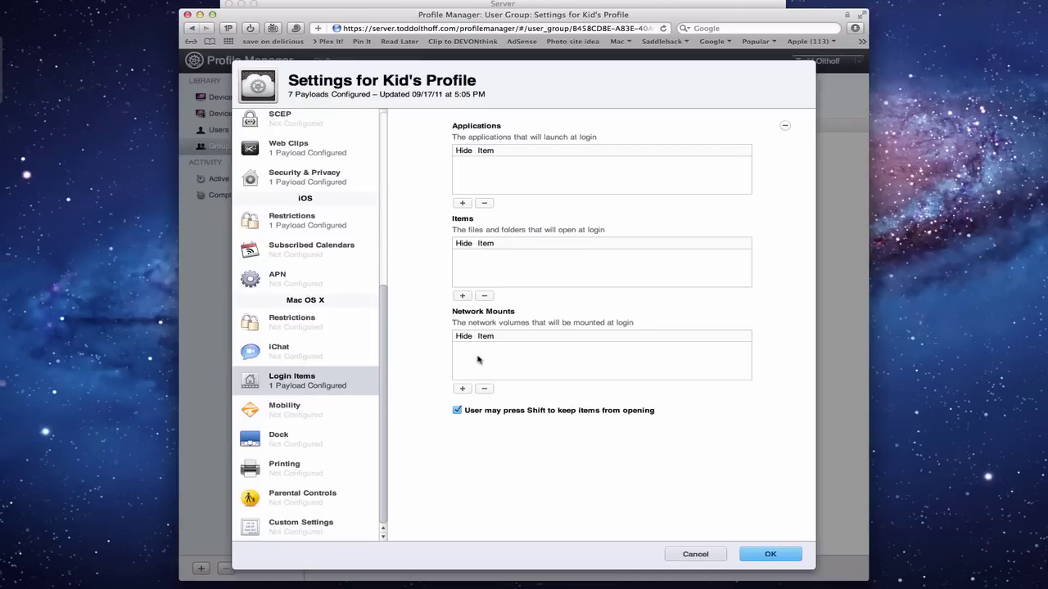
click(274, 413)
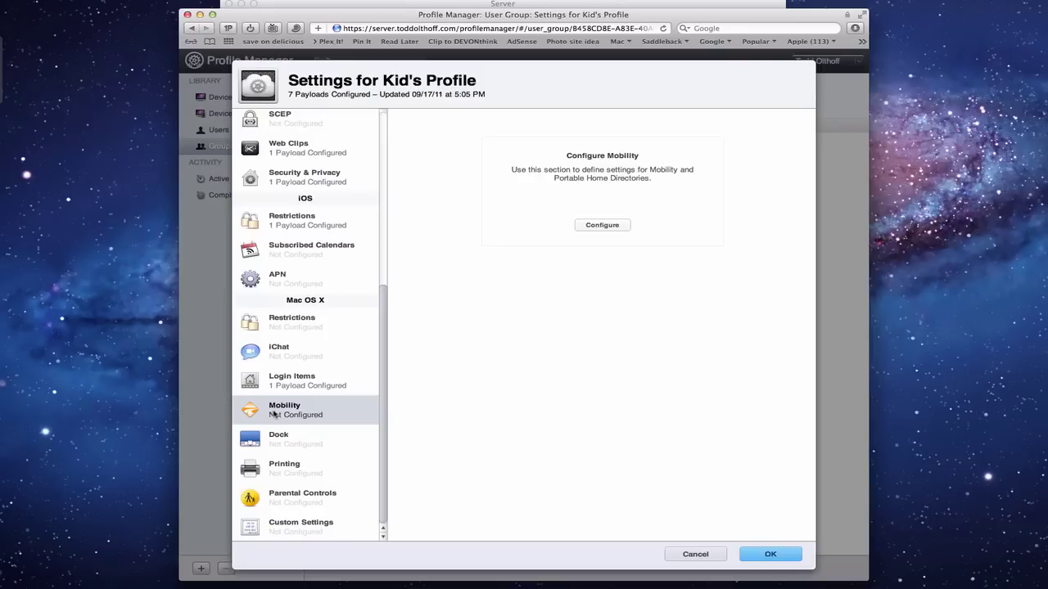
Step: Add Dock and Printing payloads with default settings, leaving no default printer
click(275, 439)
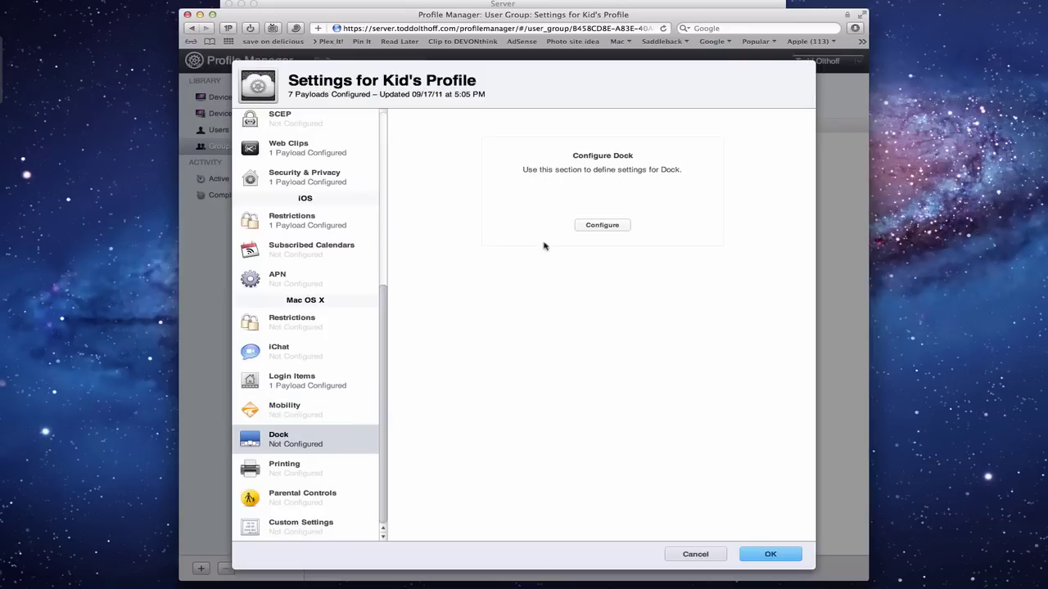
click(601, 226)
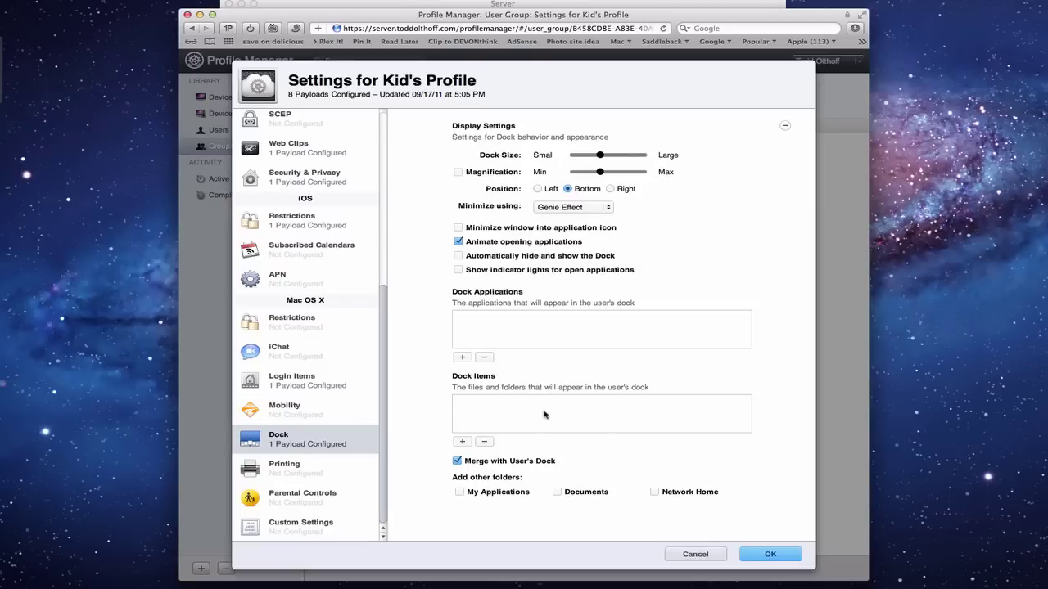
click(288, 471)
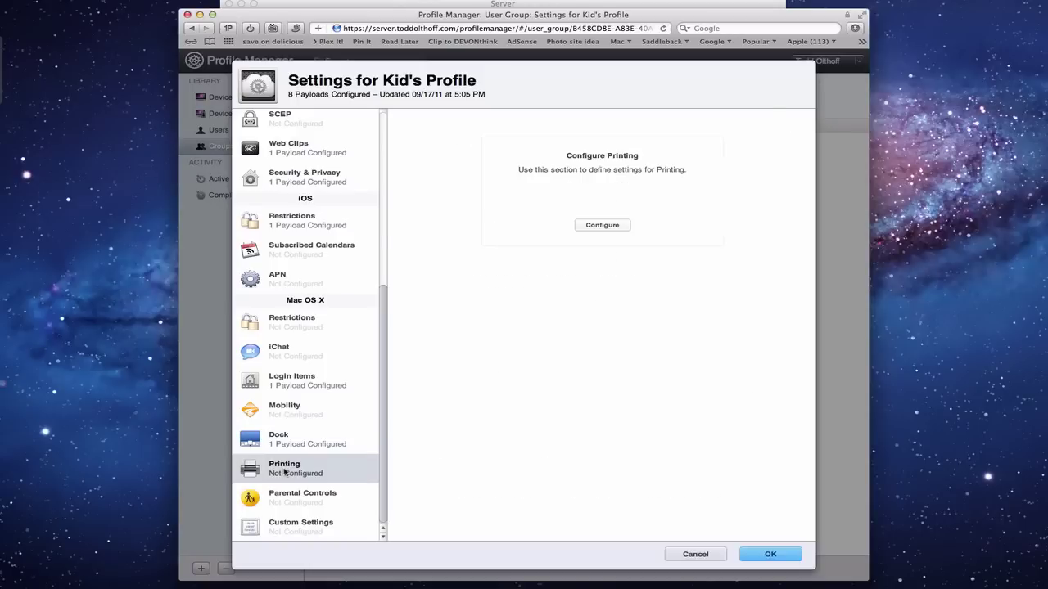
click(598, 225)
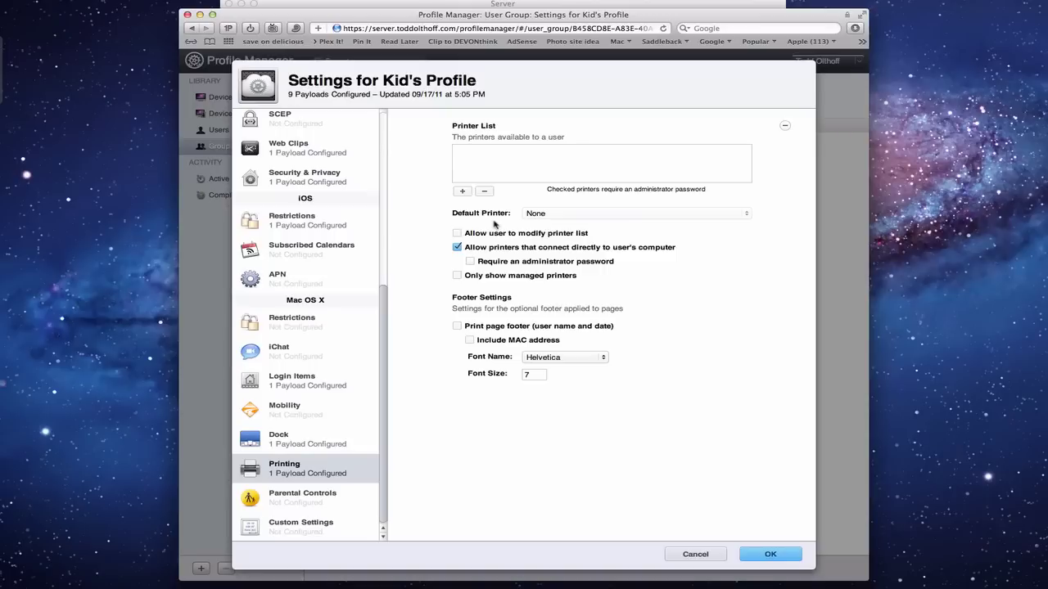
Step: Add Parental Controls hiding Dictionary profanity and limiting adult websites, and view the Time Limits settings
click(296, 499)
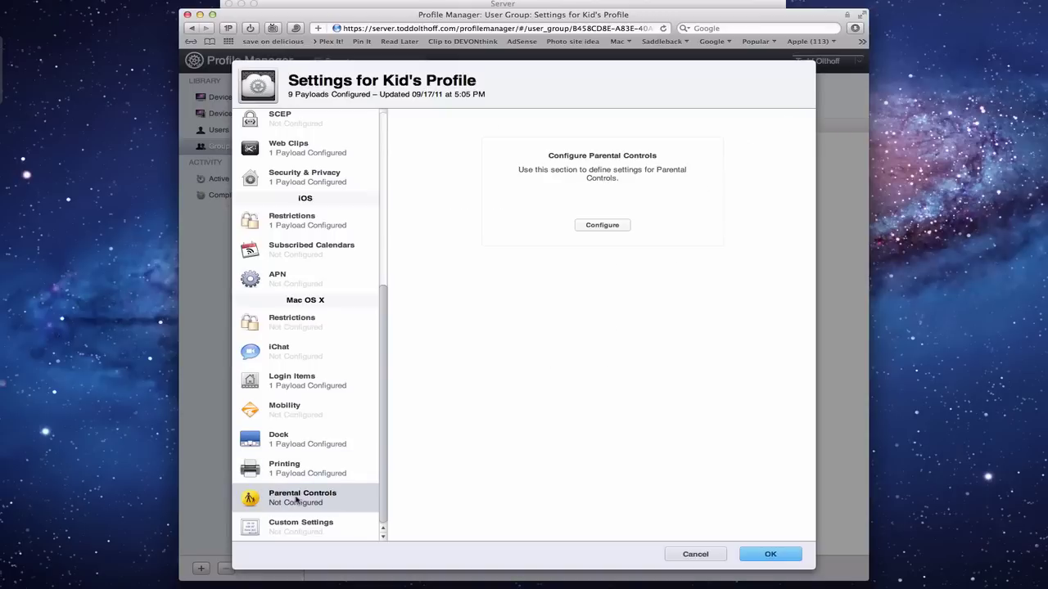
click(600, 225)
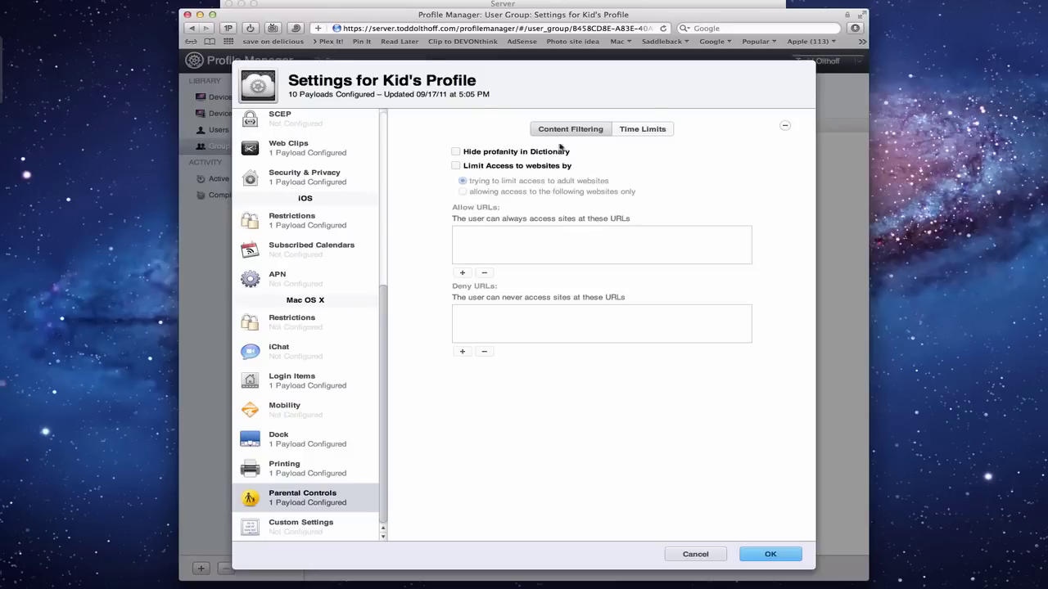
click(456, 152)
click(456, 165)
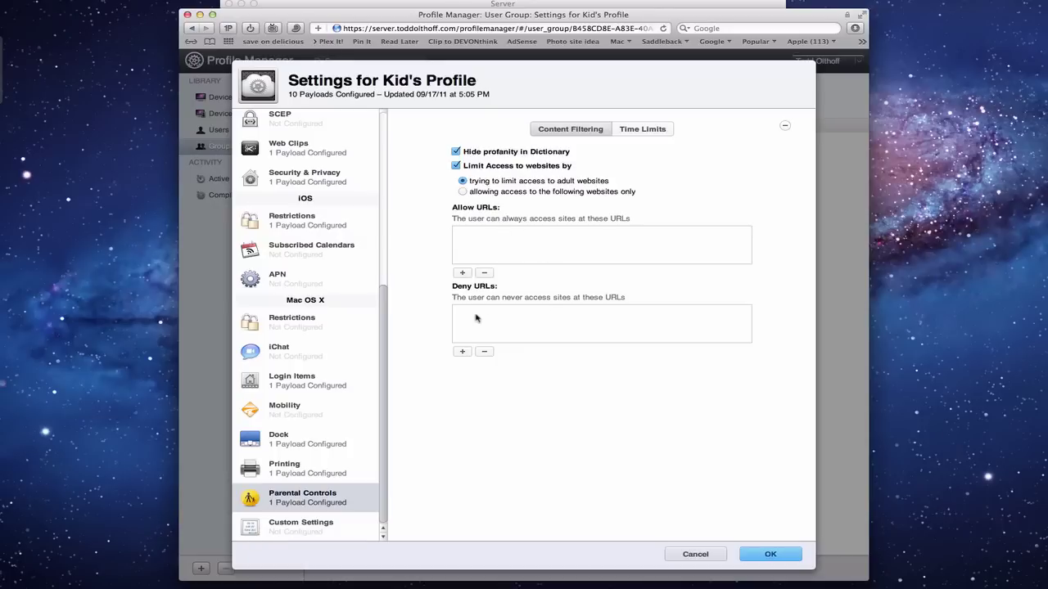
click(646, 132)
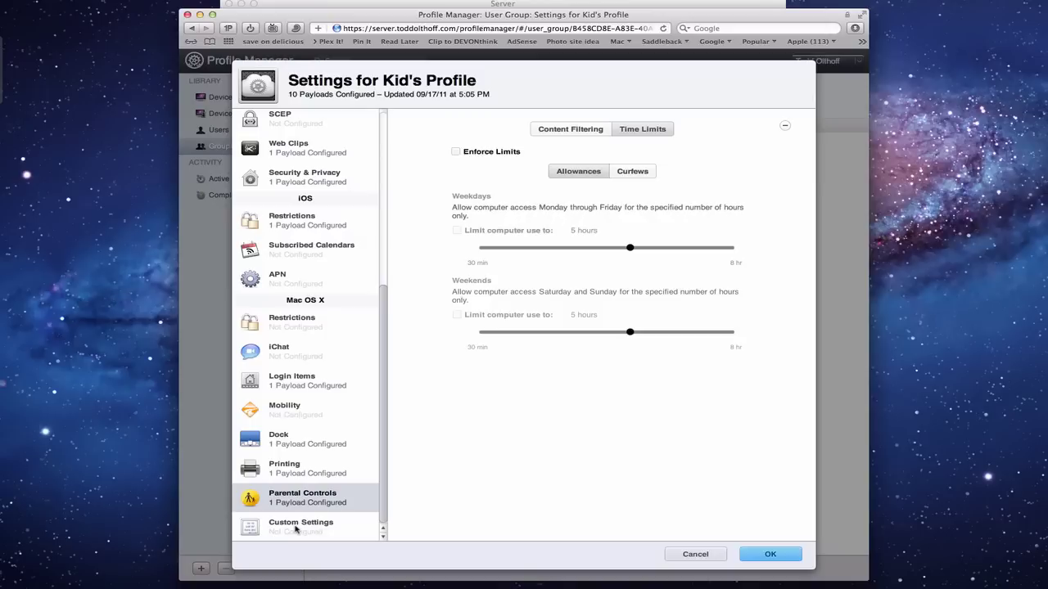
Step: Add a Custom Settings payload with no preference domain, then review the eleven-payload list
click(295, 529)
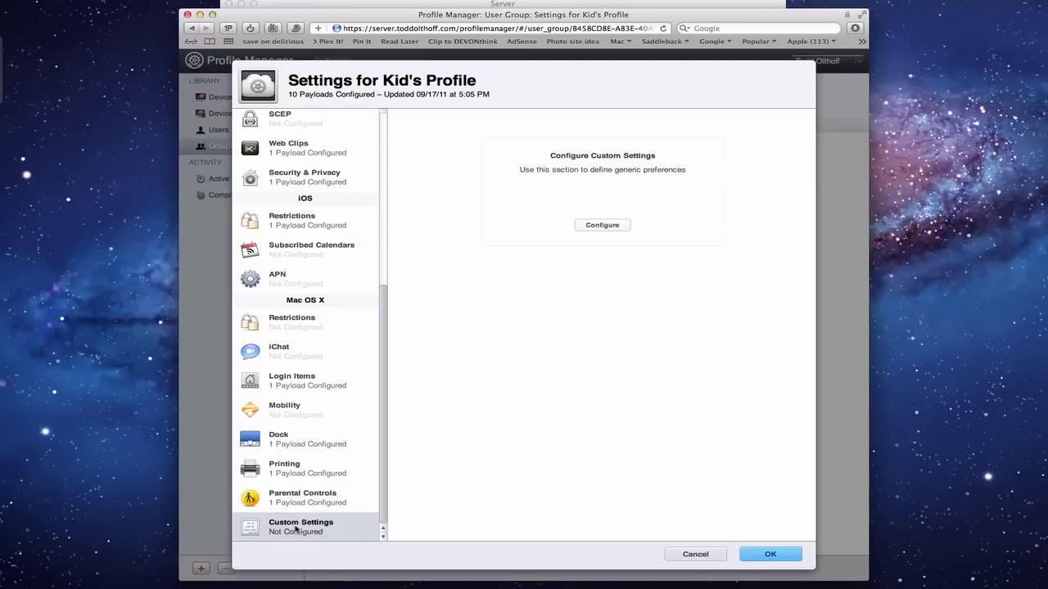
click(595, 226)
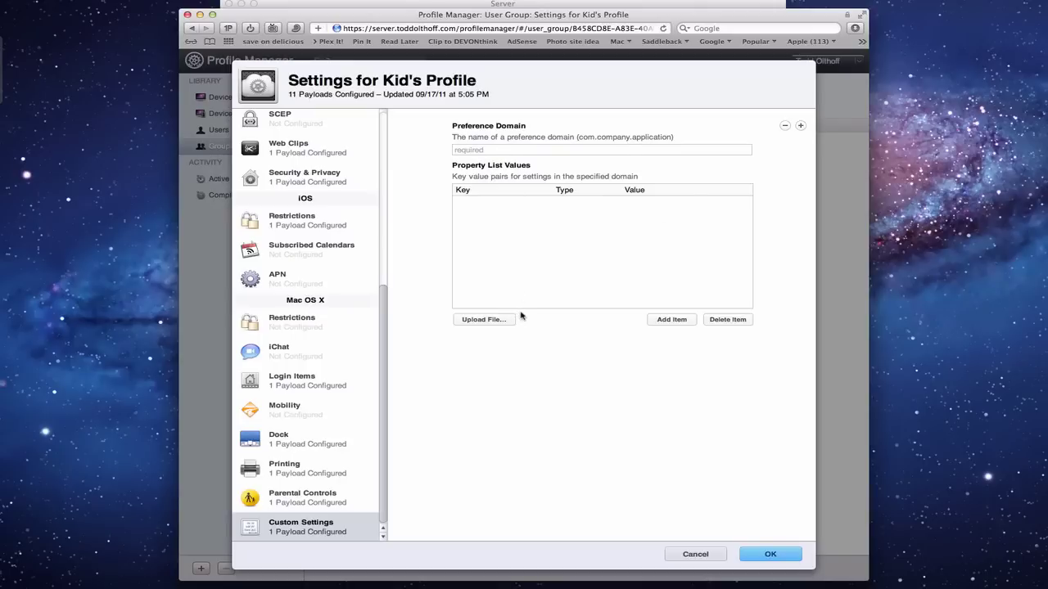
scroll(268, 311, up, 10)
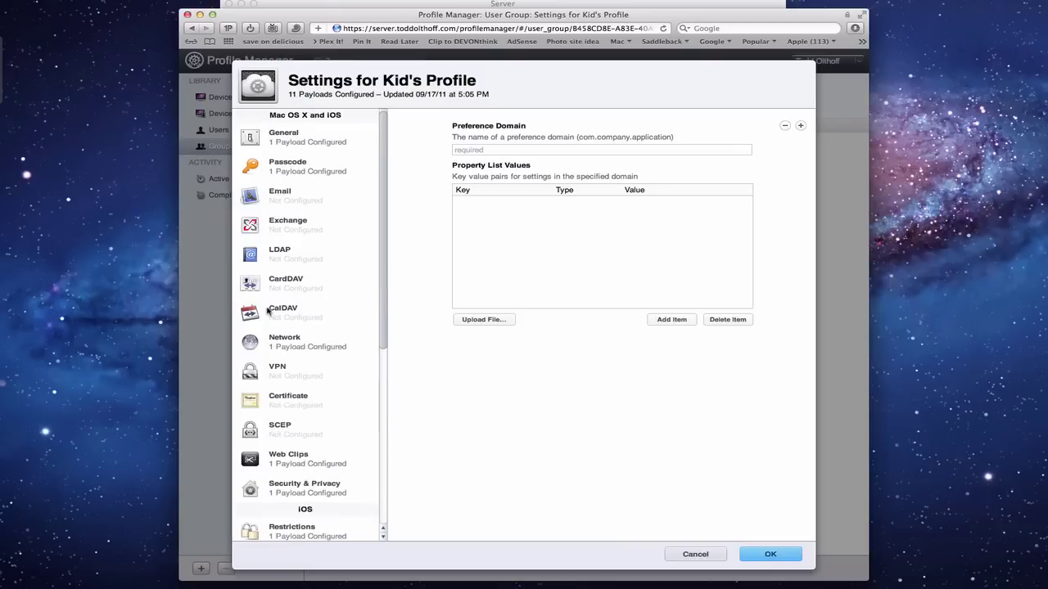
scroll(267, 312, down, 10)
scroll(268, 311, up, 10)
Step: Cancel the Settings for Kid's Profile dialog
click(695, 555)
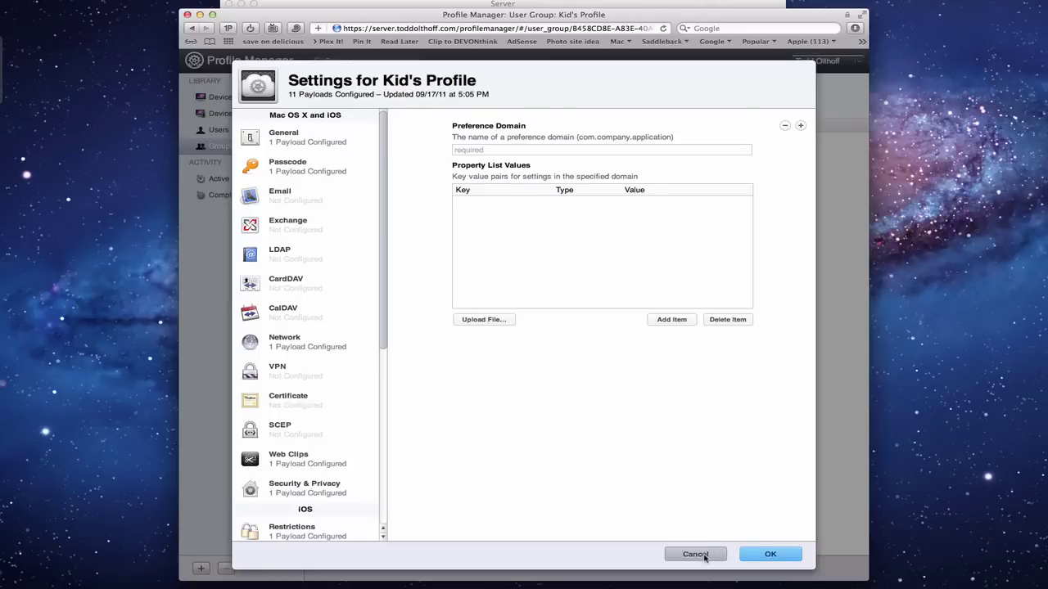